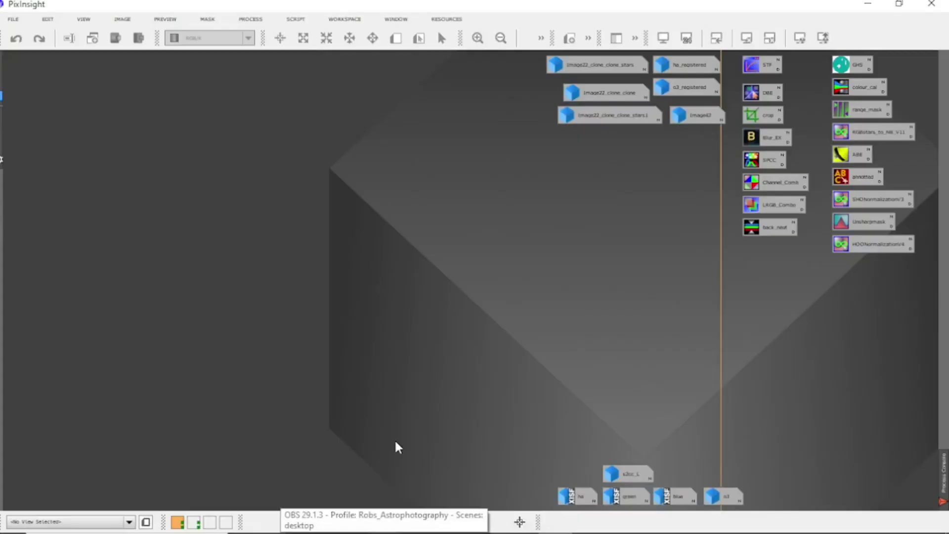
# Open the ha, green and blue master light images and arrange them side by side.
pyautogui.doubleClick(574, 497)
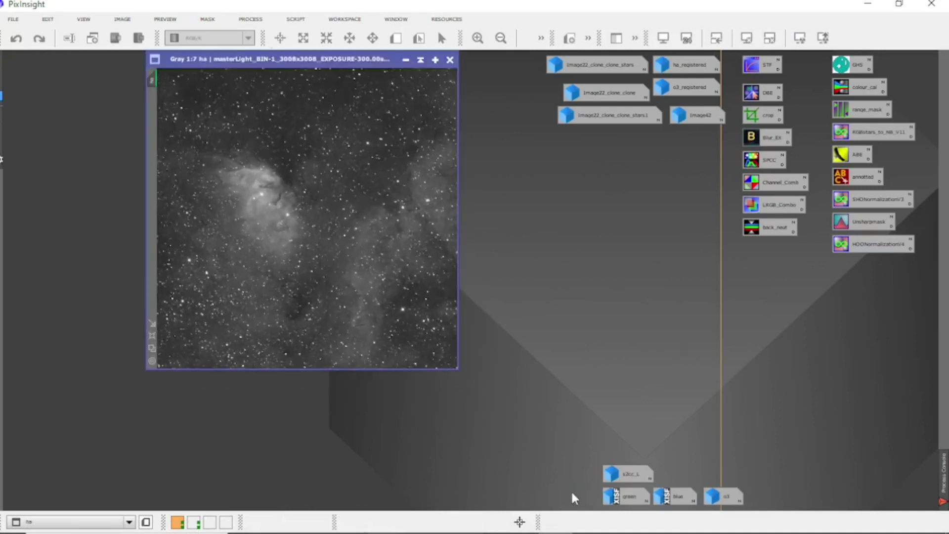
pyautogui.doubleClick(632, 501)
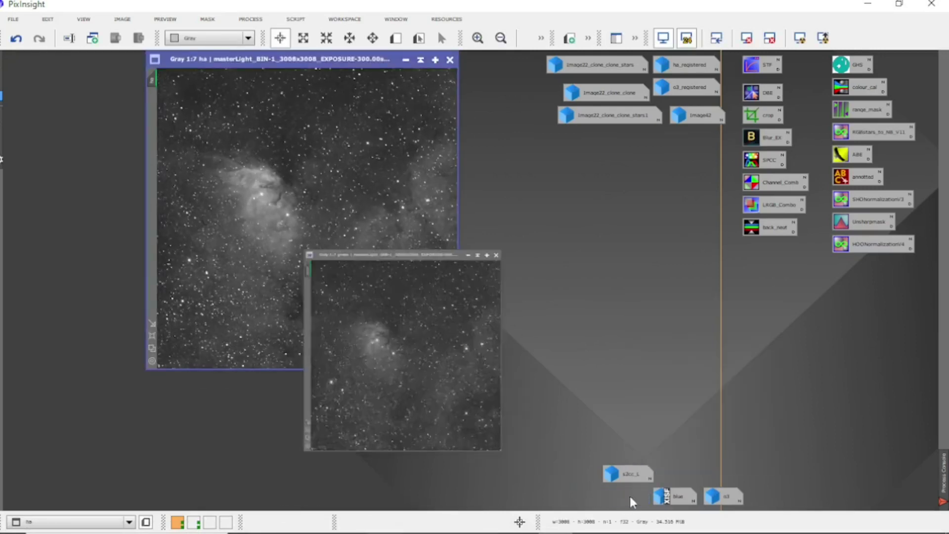
pyautogui.doubleClick(673, 502)
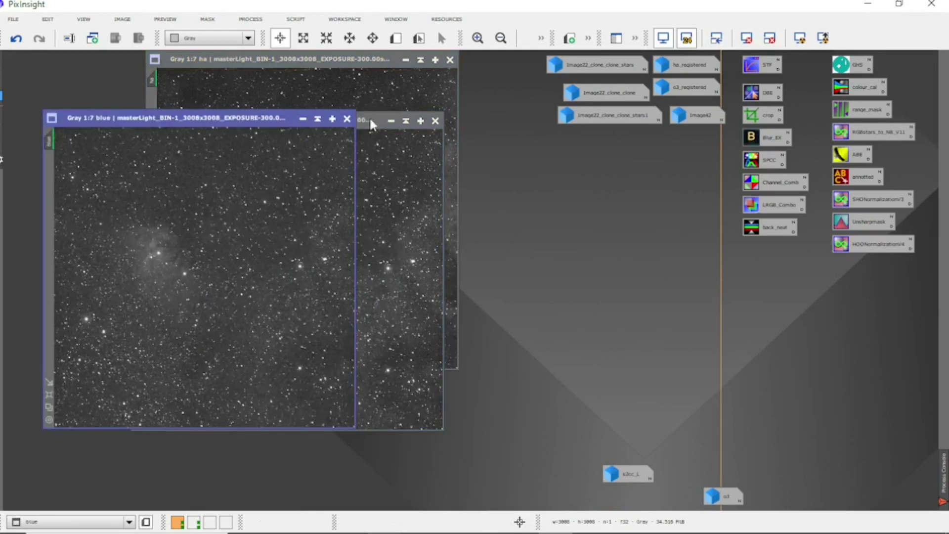
pyautogui.moveTo(374, 125); pyautogui.dragTo(600, 148)
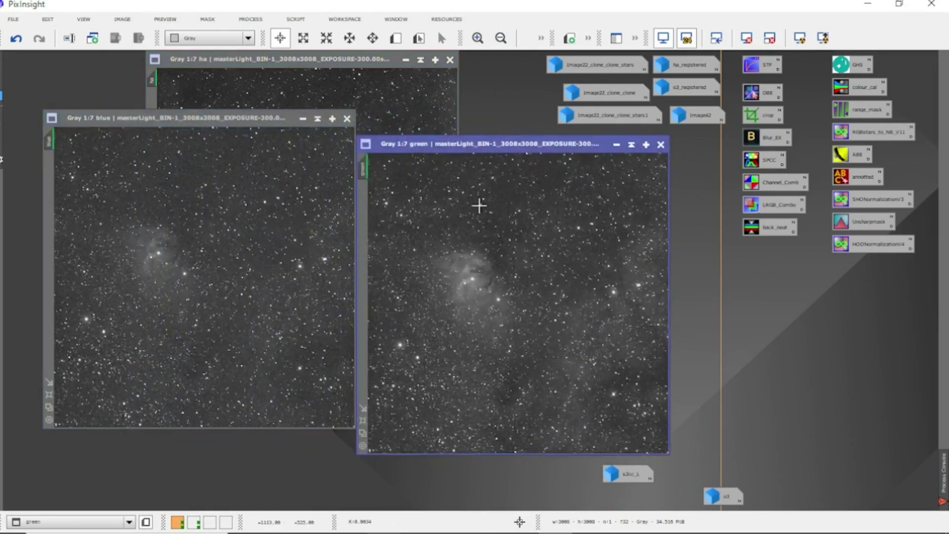
pyautogui.moveTo(229, 122); pyautogui.dragTo(204, 131)
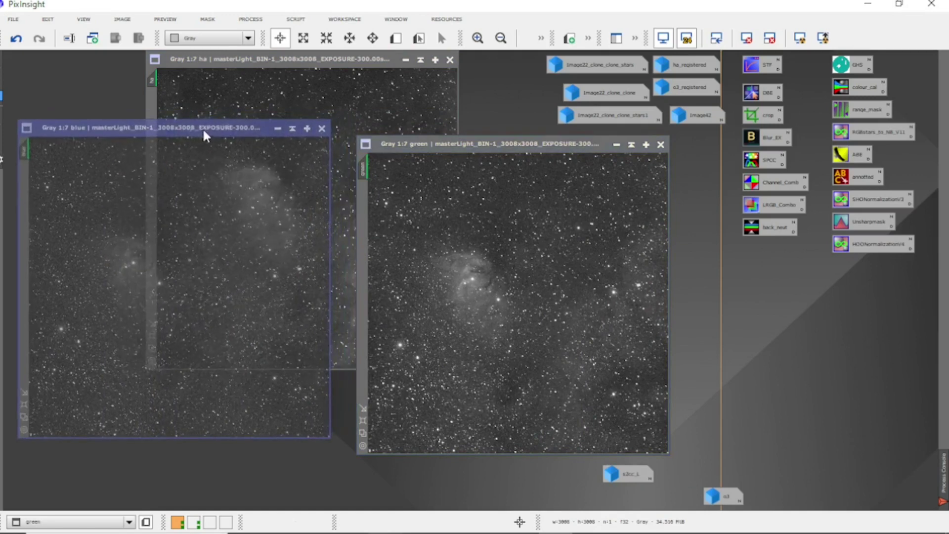
# Minimize the blue, green and ha master images to icons.
pyautogui.click(278, 127)
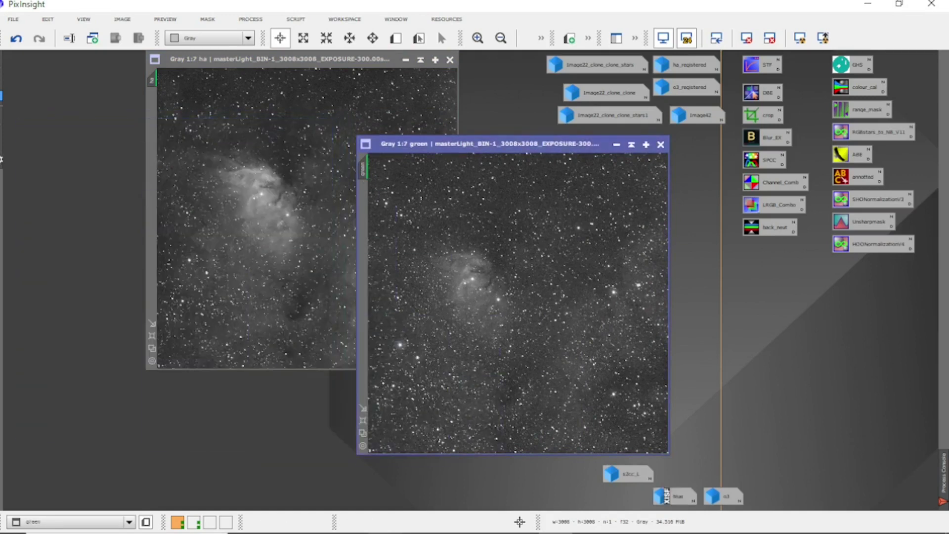
pyautogui.moveTo(539, 148); pyautogui.dragTo(397, 154)
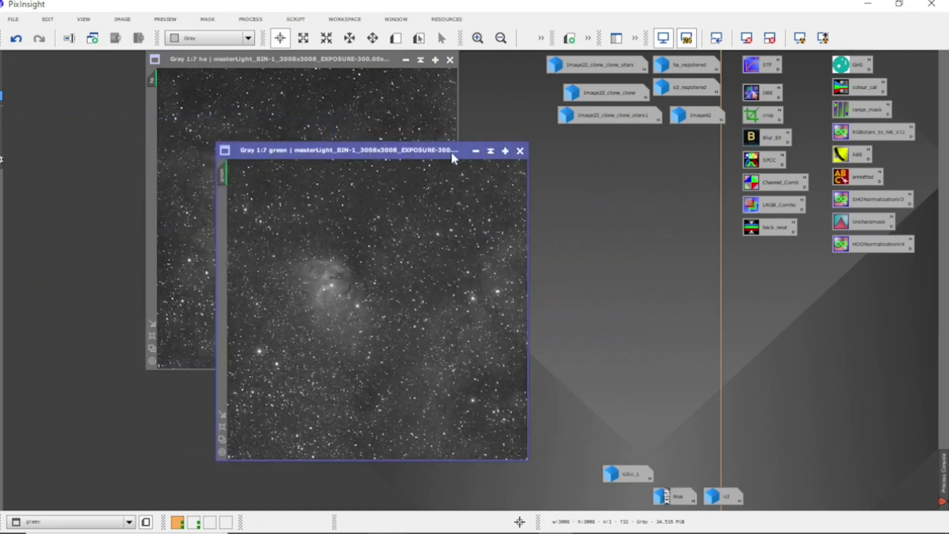
pyautogui.click(475, 151)
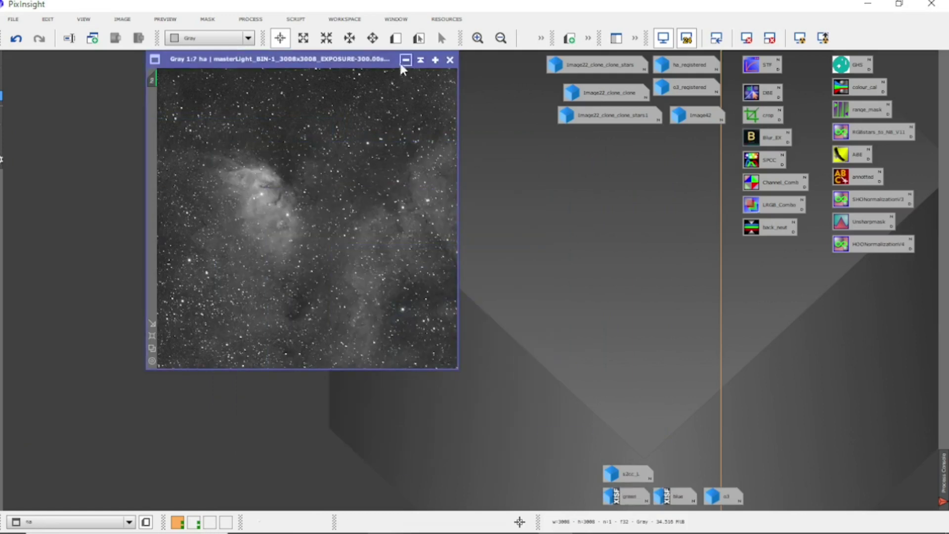
pyautogui.moveTo(159, 85)
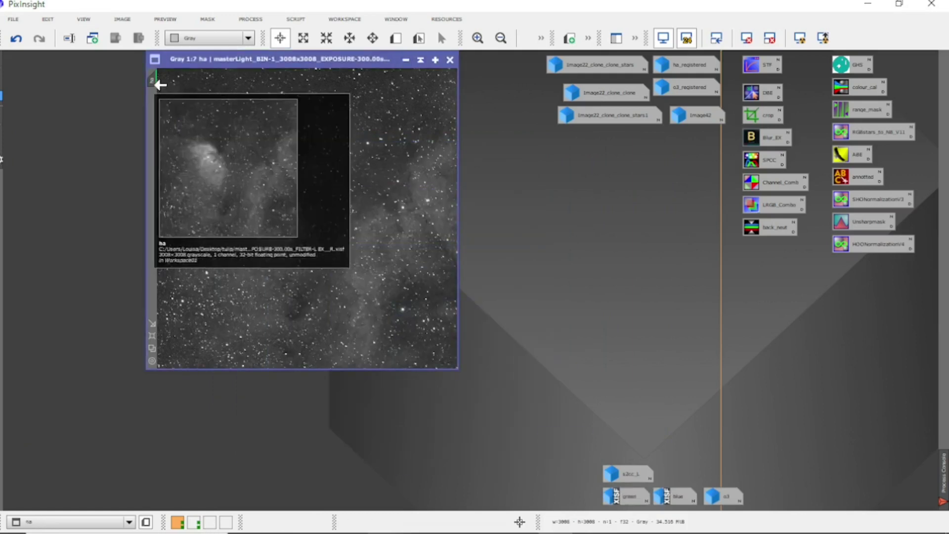
pyautogui.click(406, 59)
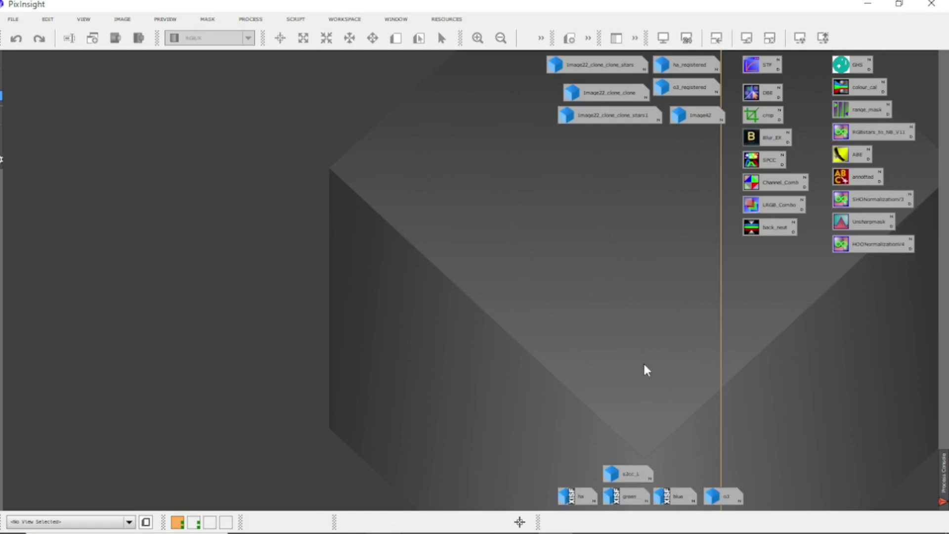
# Open and iconize the o3 image, then open s2cc_L and place it at the upper left.
pyautogui.doubleClick(722, 496)
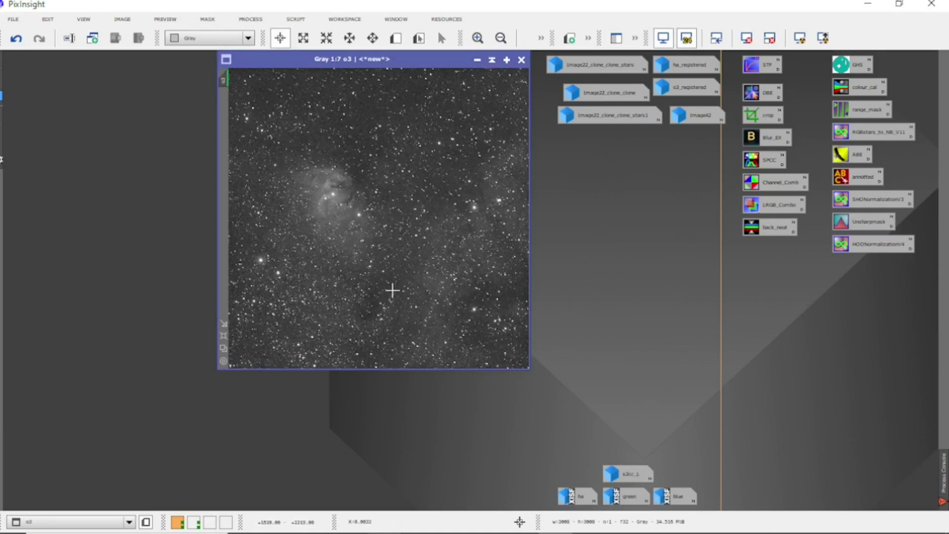
pyautogui.click(477, 60)
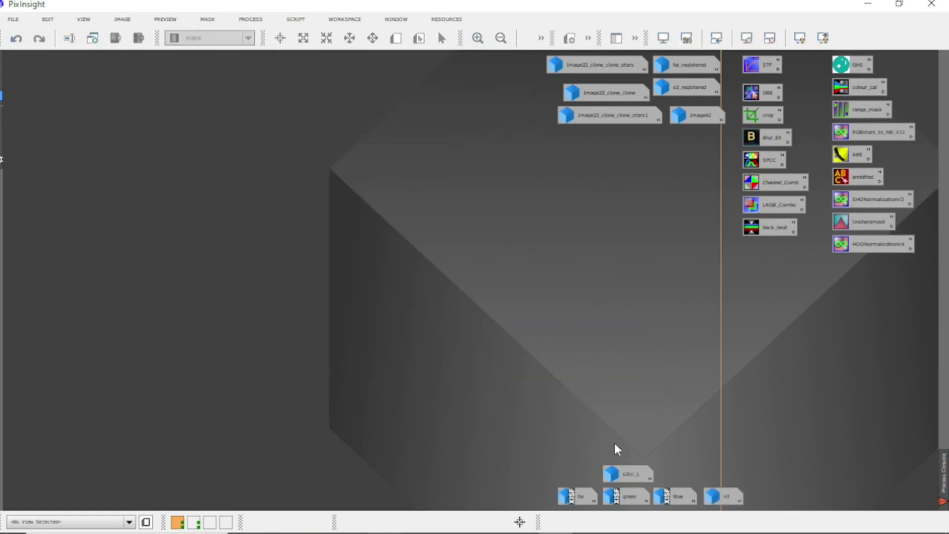
pyautogui.doubleClick(622, 473)
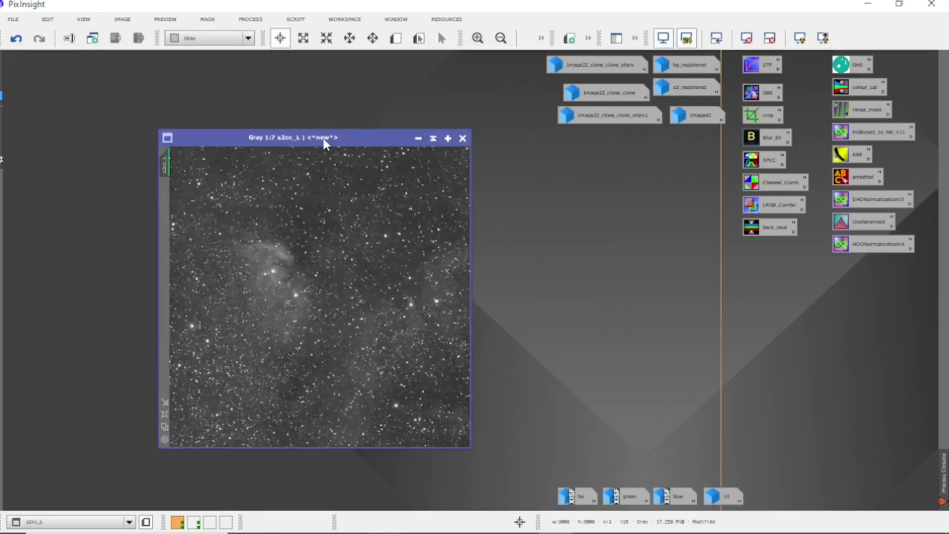
pyautogui.moveTo(349, 142); pyautogui.dragTo(271, 62)
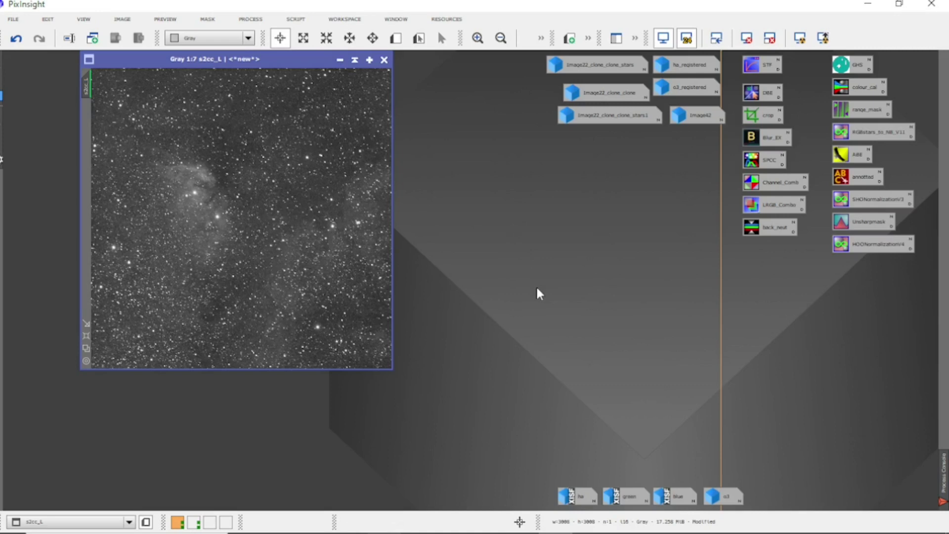
# Open the o3_registered and ha_registered images to inspect them.
pyautogui.doubleClick(686, 88)
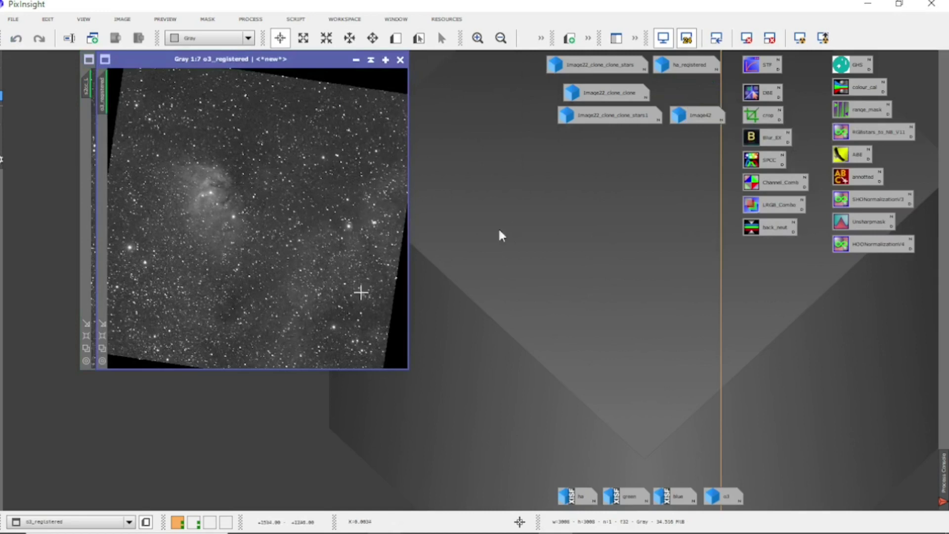
pyautogui.click(695, 66)
pyautogui.doubleClick(695, 65)
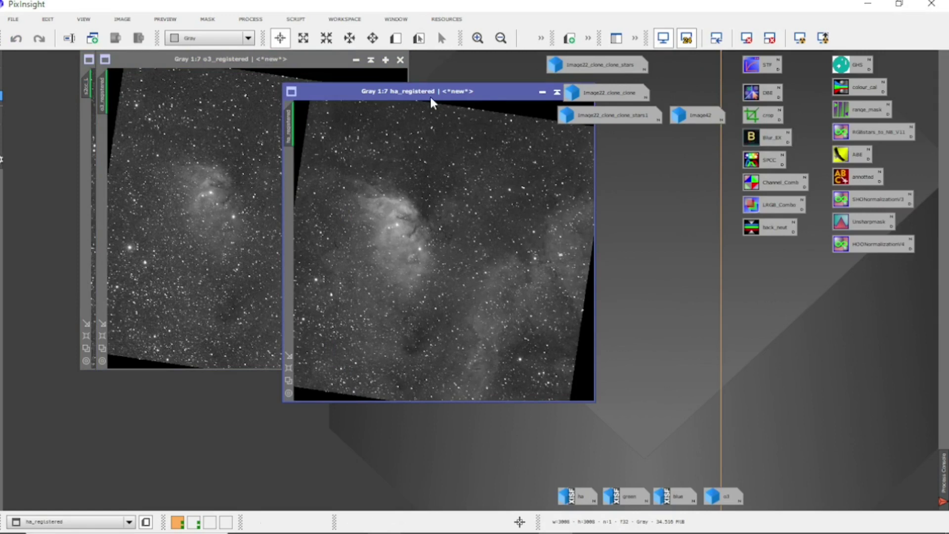
pyautogui.moveTo(473, 93); pyautogui.dragTo(375, 95)
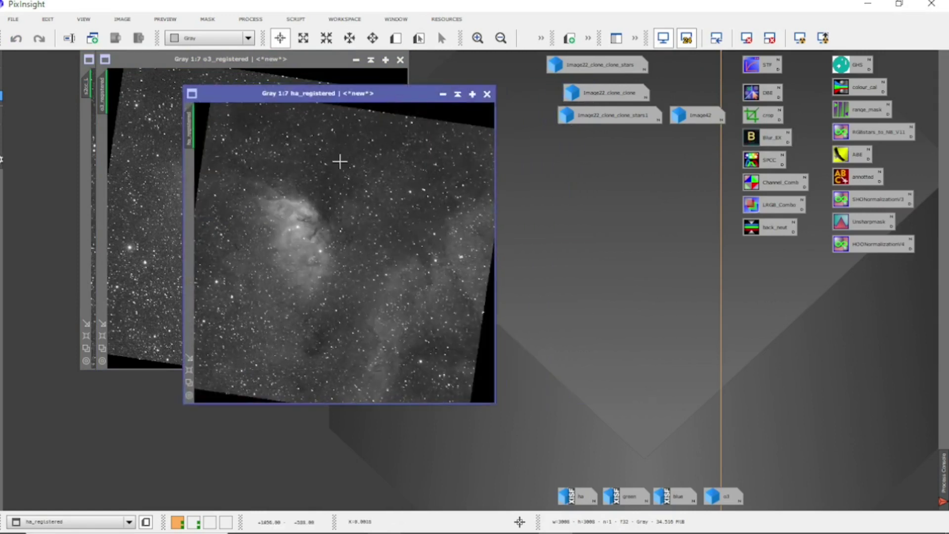
# Iconize ha_registered, o3_registered and s2cc_L, then open the combined Image42 colour image.
pyautogui.click(443, 94)
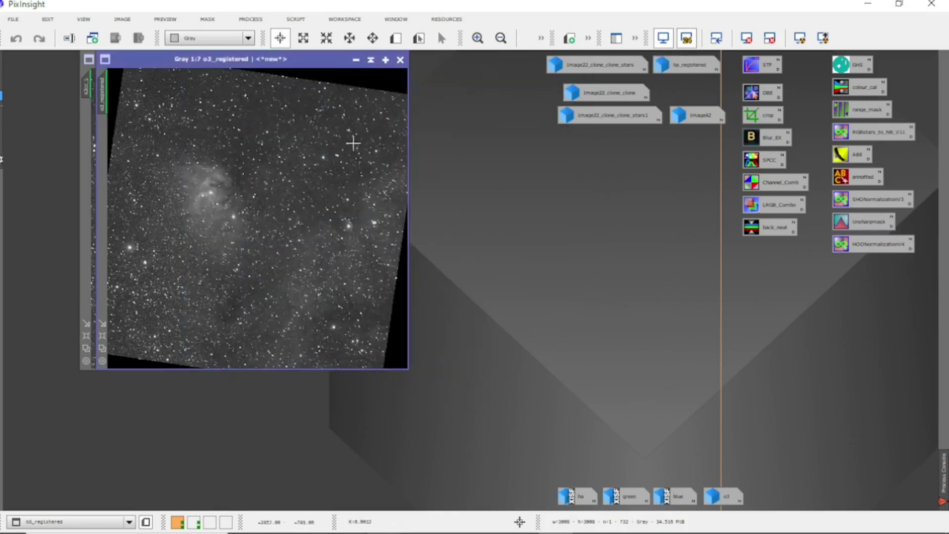
pyautogui.click(356, 60)
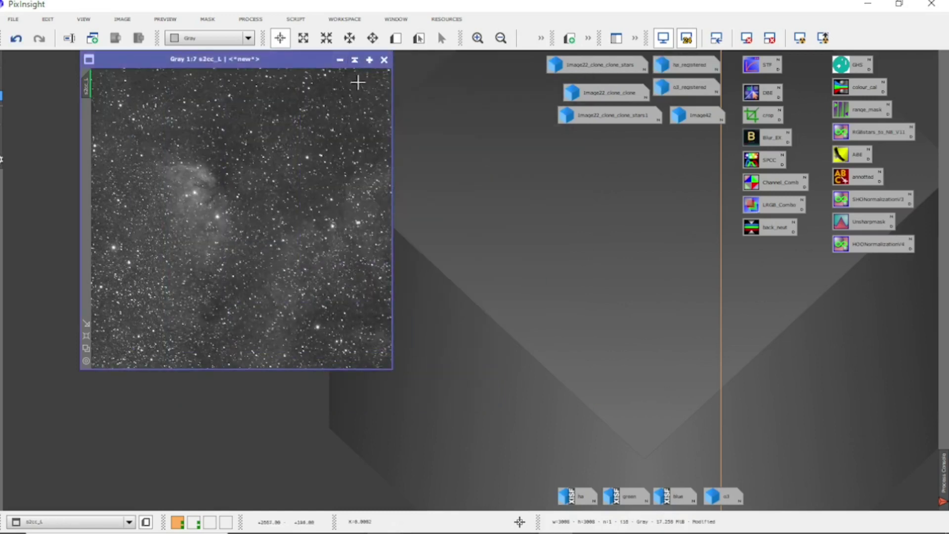
pyautogui.click(339, 61)
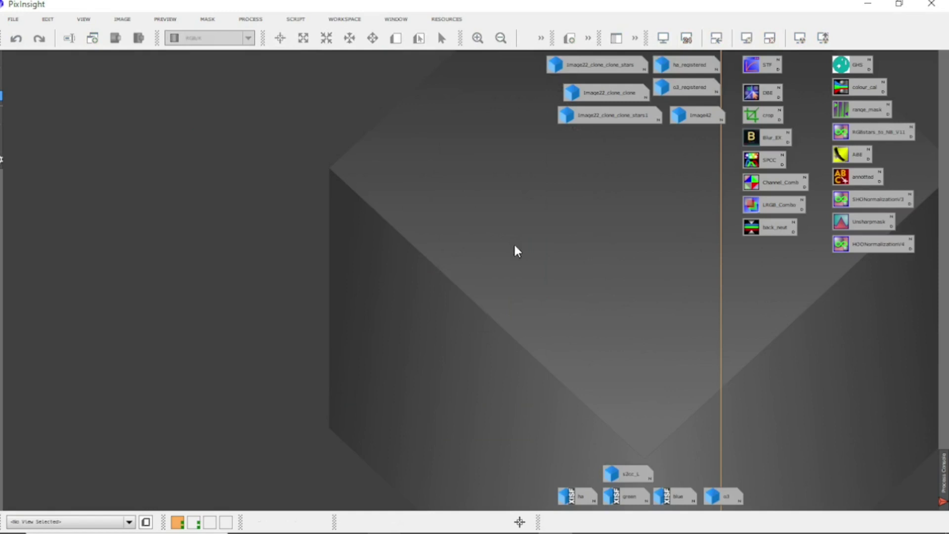
pyautogui.doubleClick(692, 115)
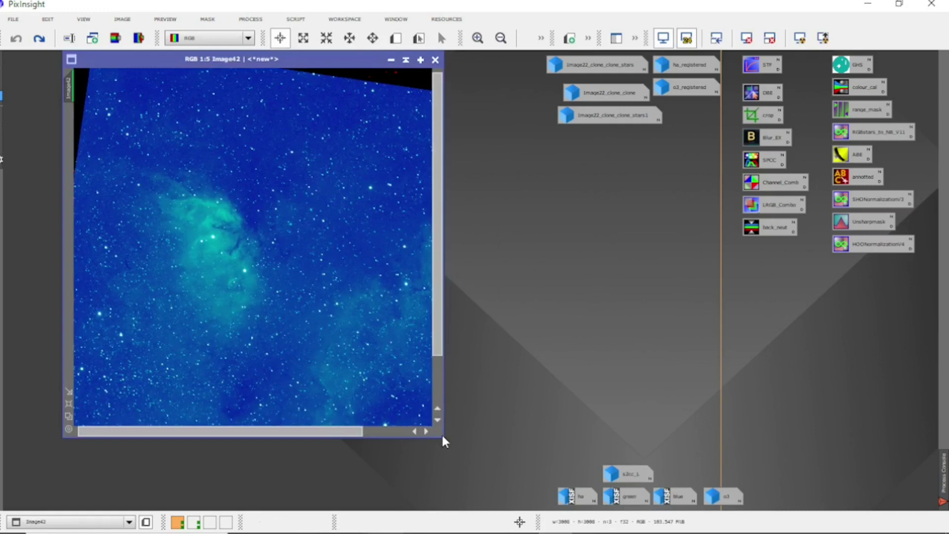
# Redo the rename to sho, the straightening crop, and the green and muted grey-teal SHO colour edits.
pyautogui.scroll(-2, 259, 302)
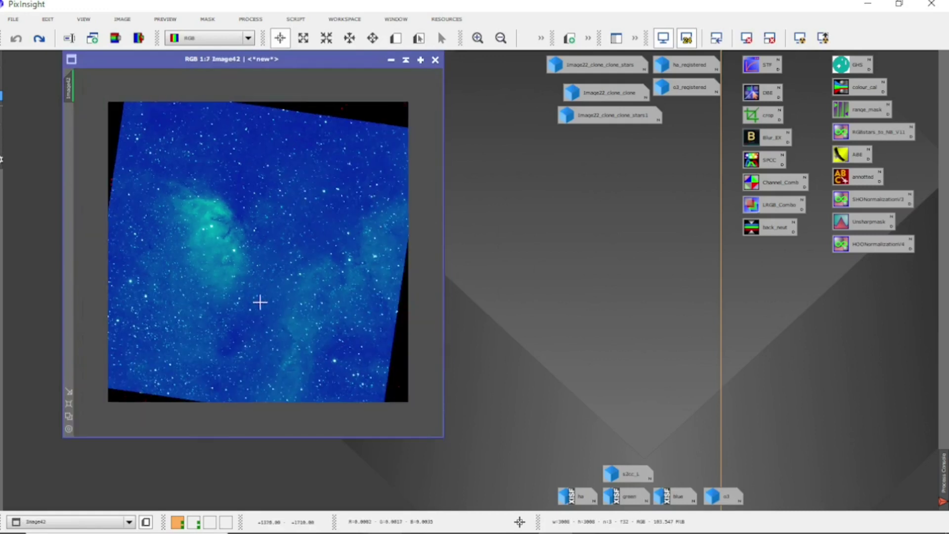
pyautogui.scroll(1, 259, 302)
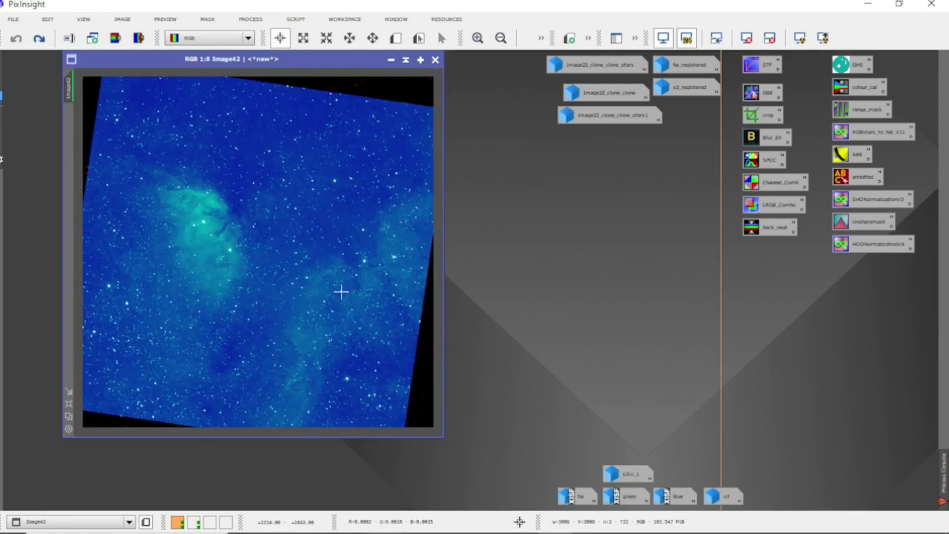
pyautogui.click(39, 39)
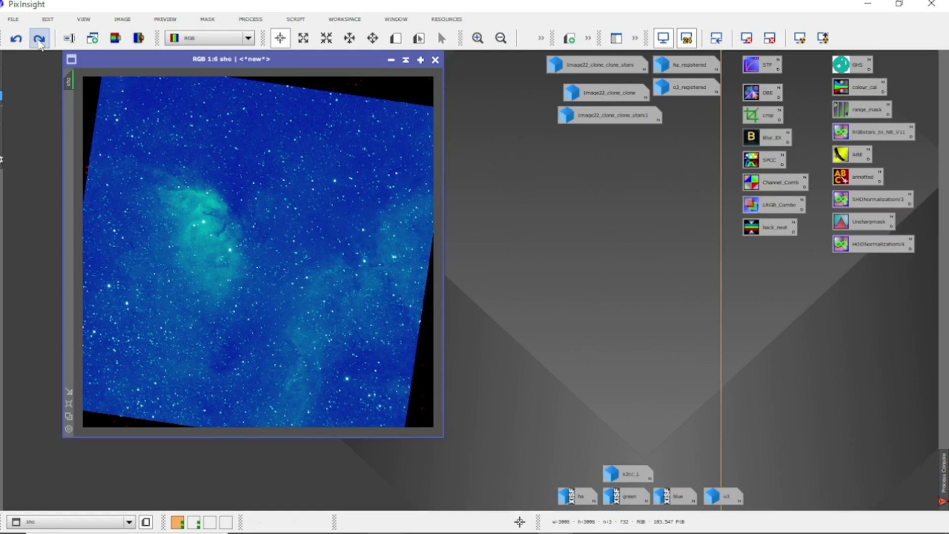
pyautogui.click(39, 39)
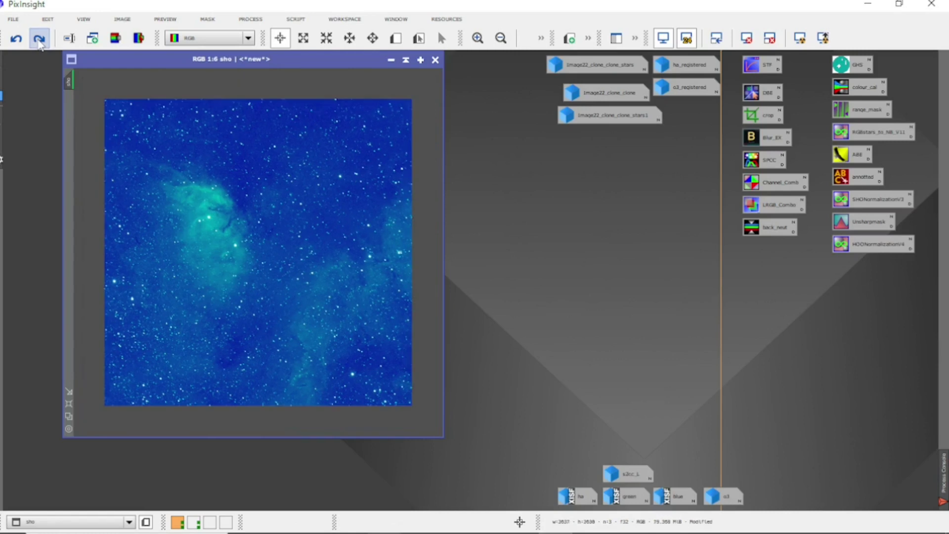
pyautogui.click(39, 40)
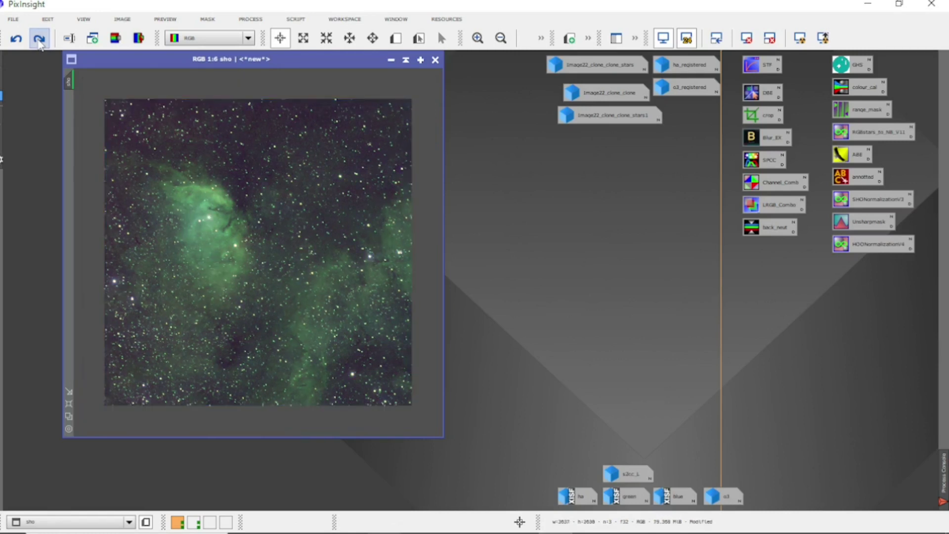
pyautogui.click(39, 39)
pyautogui.scroll(1, 242, 270)
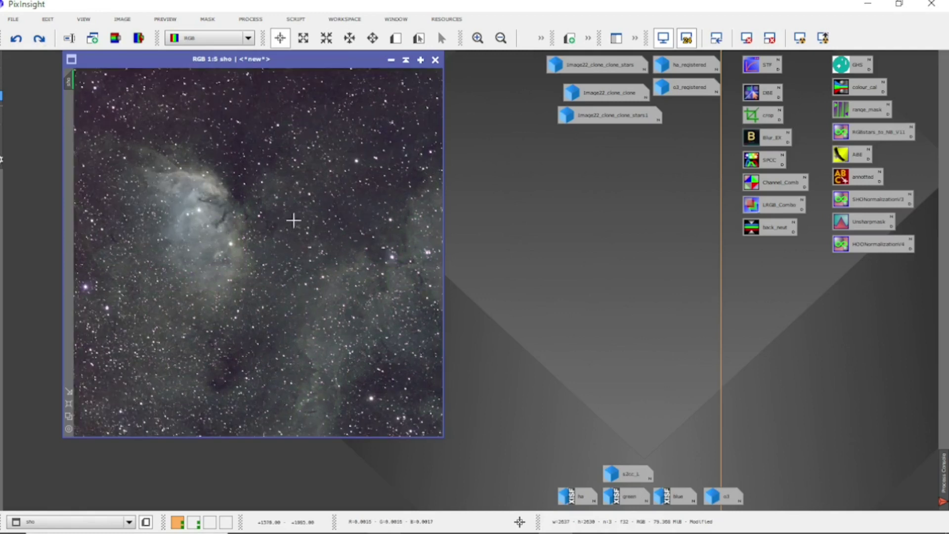
pyautogui.click(39, 39)
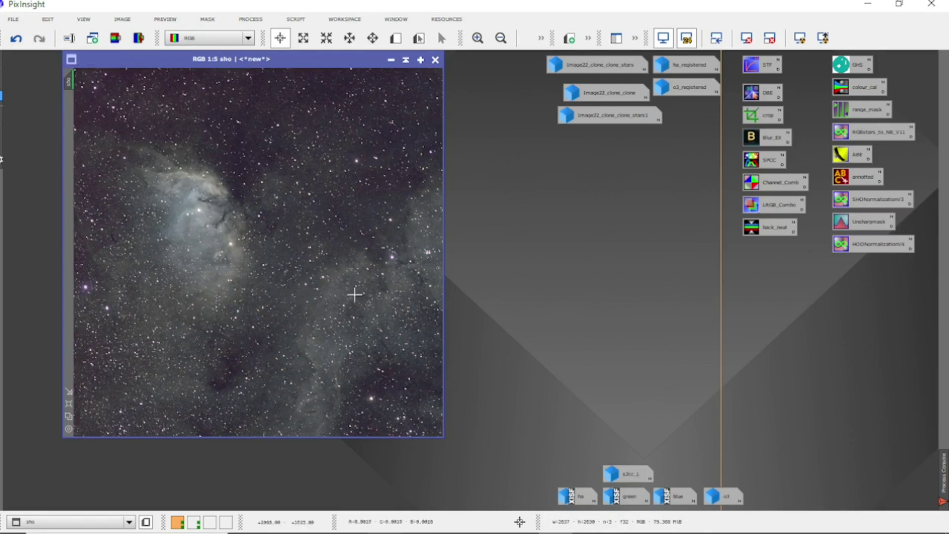
pyautogui.scroll(4, 272, 265)
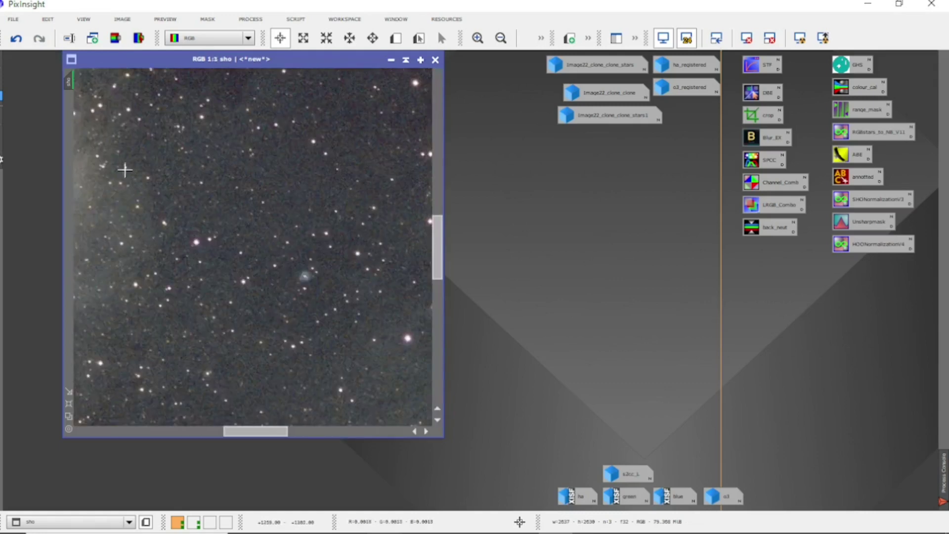
pyautogui.click(18, 43)
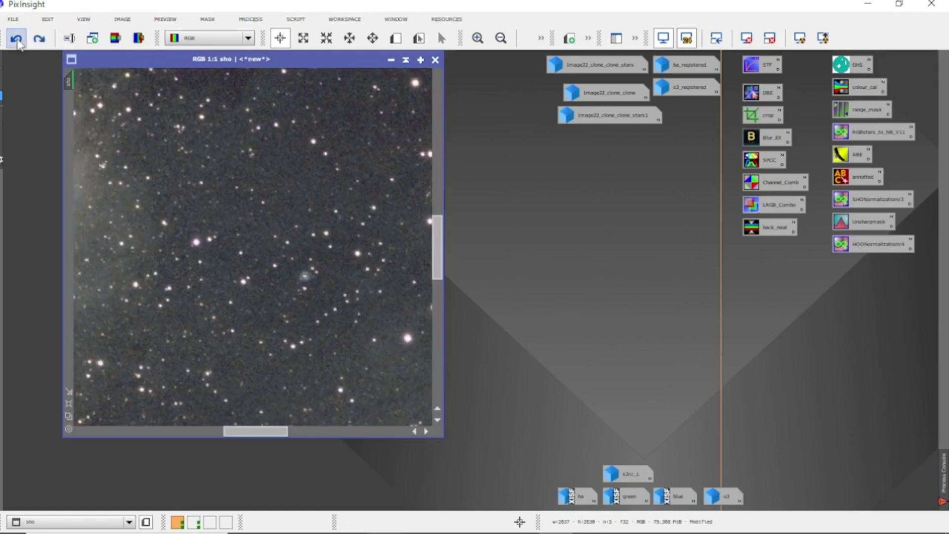
pyautogui.click(39, 39)
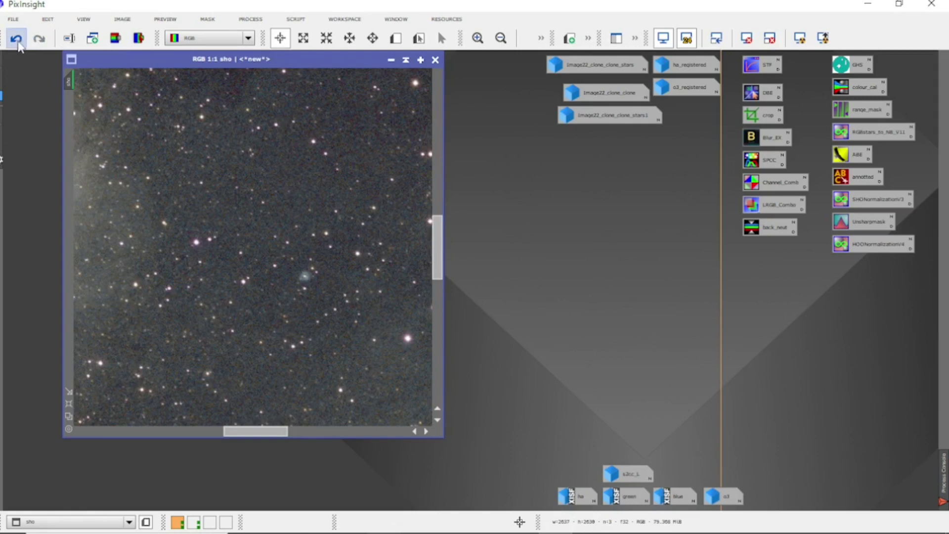
pyautogui.click(18, 42)
pyautogui.click(43, 41)
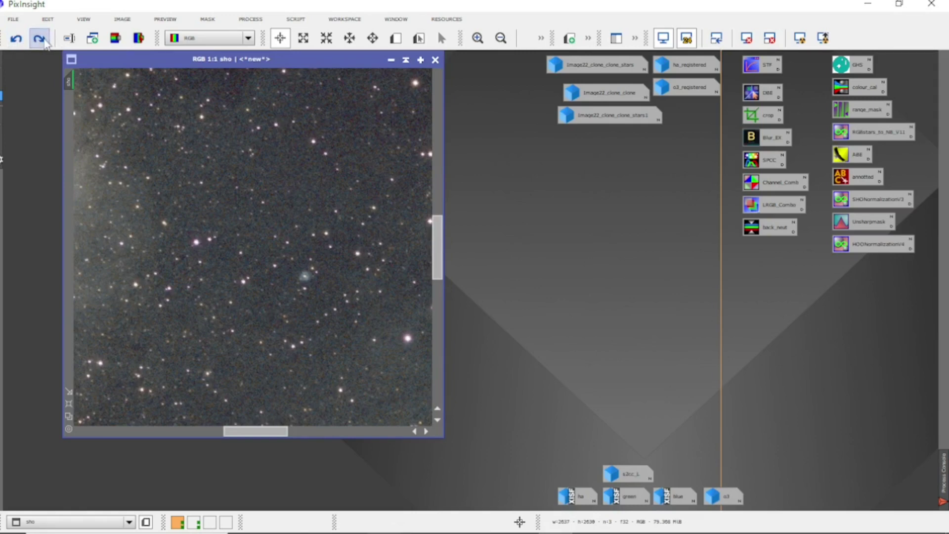
pyautogui.scroll(-2, 307, 262)
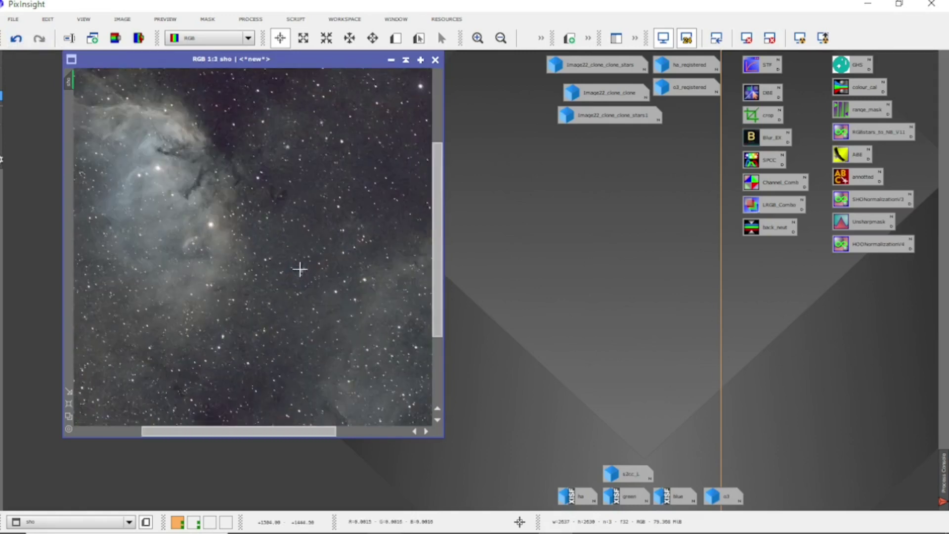
pyautogui.scroll(2, 211, 194)
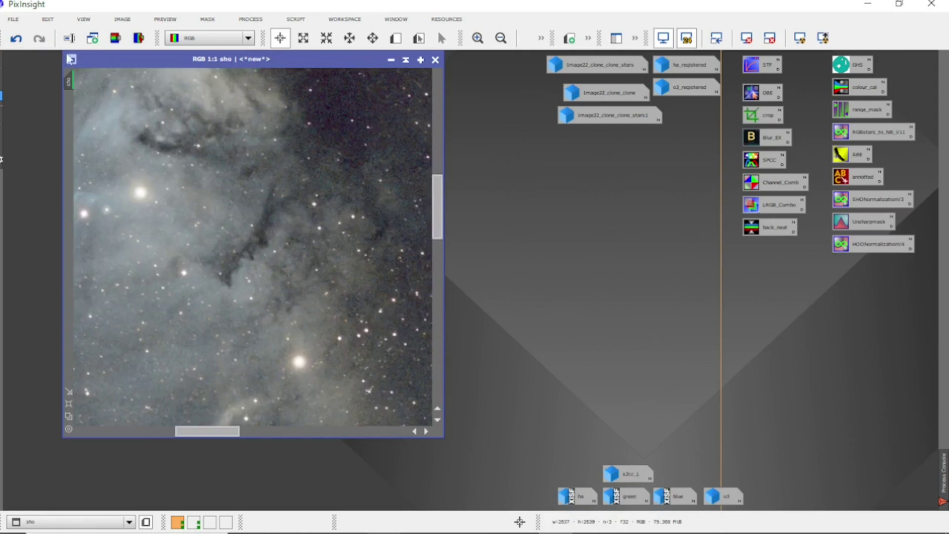
pyautogui.click(17, 40)
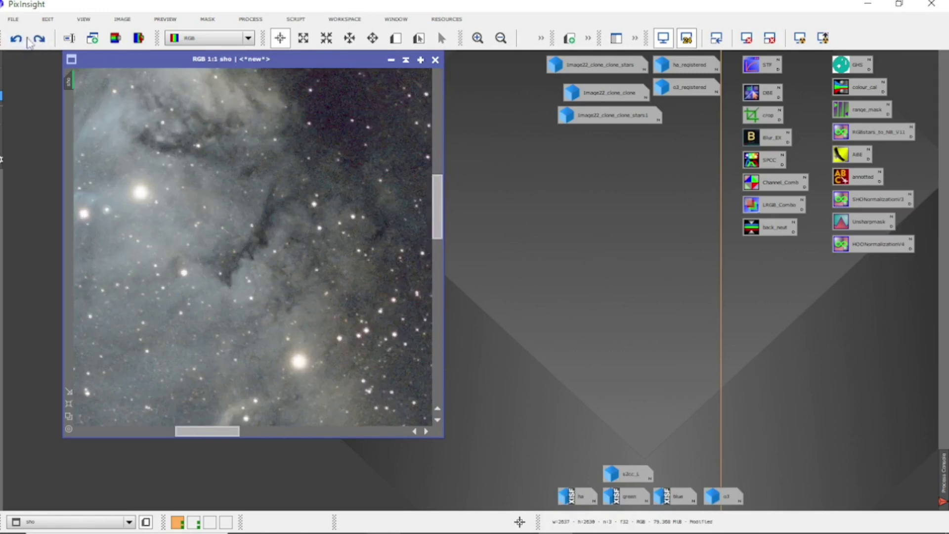
pyautogui.click(39, 38)
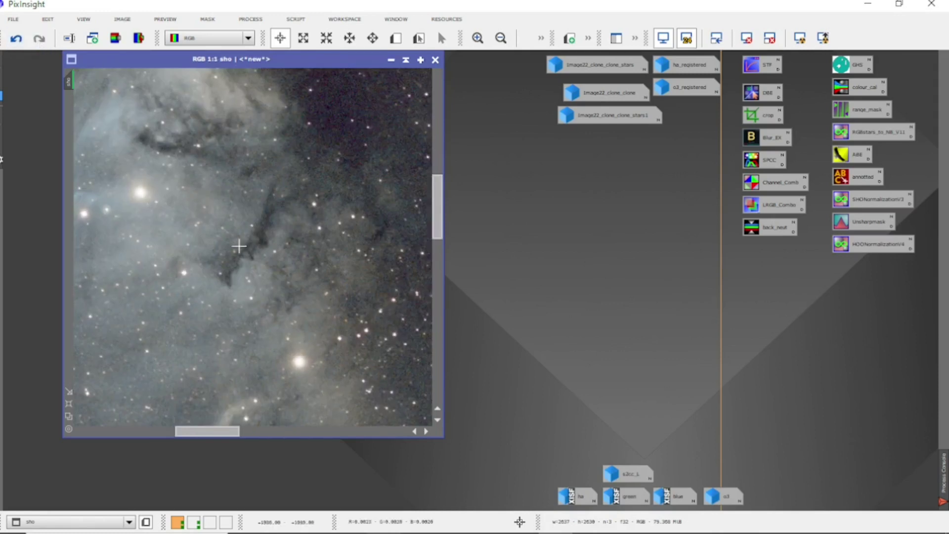
pyautogui.scroll(-3, 321, 300)
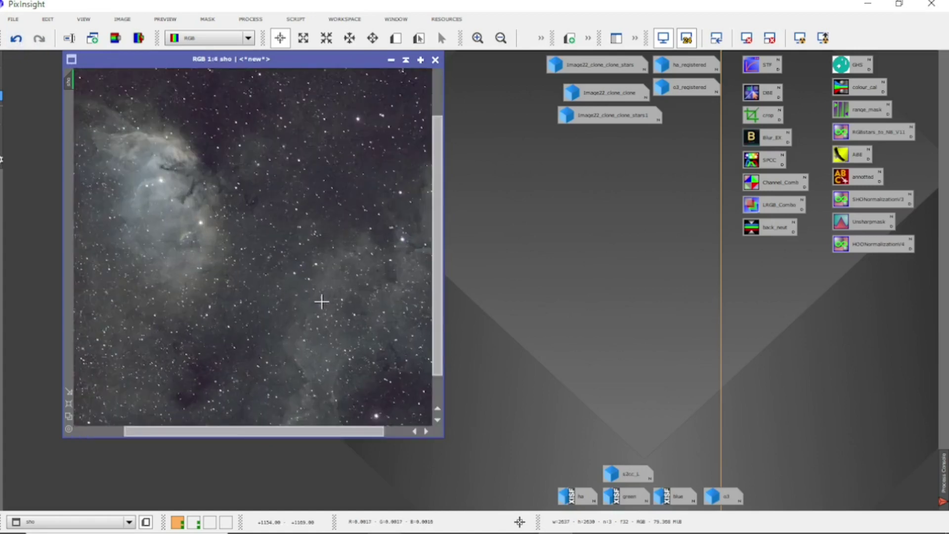
pyautogui.scroll(-1, 322, 301)
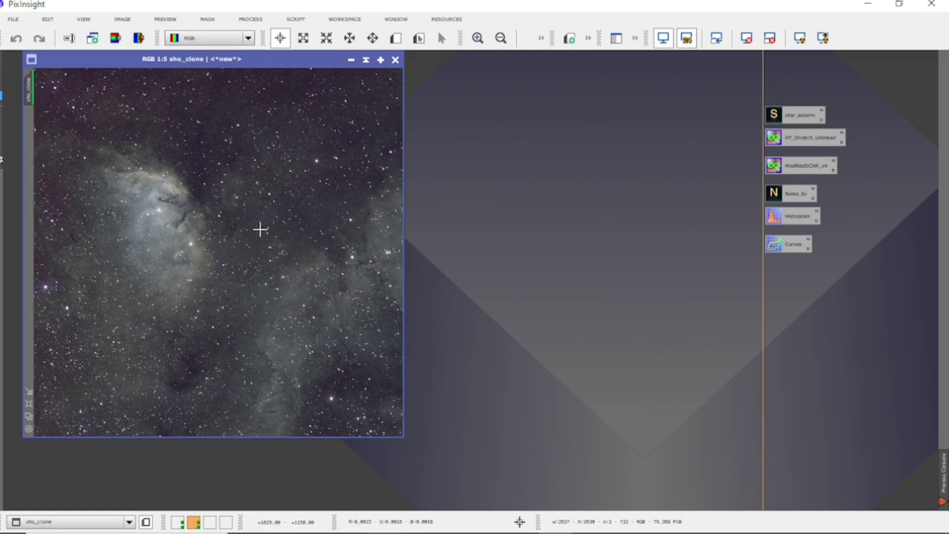
# Open the StarXTerminator settings with star image generation and unscreen stars enabled.
pyautogui.doubleClick(797, 118)
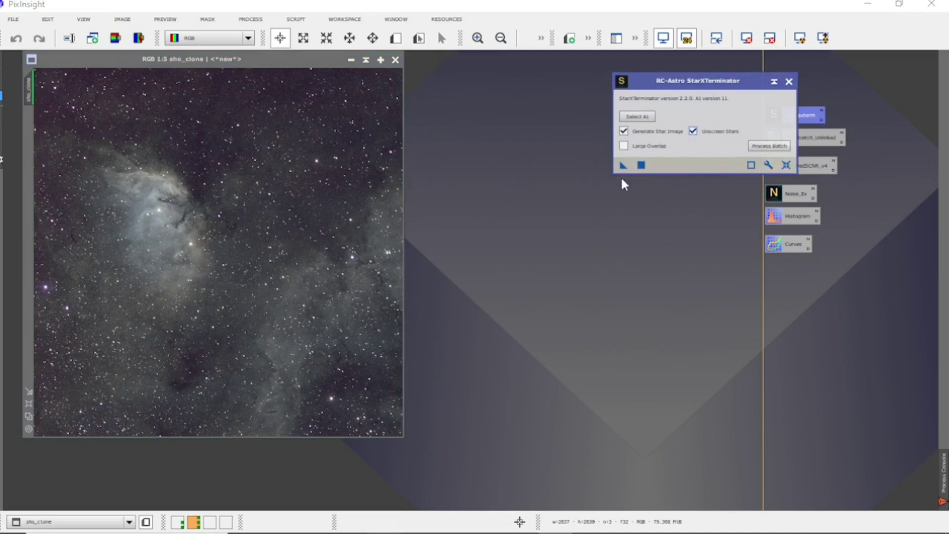
# Split sho_clone's stars into an iconized sho_clone_stars image, then apply the unlinked stretch to sho_clone.
pyautogui.moveTo(622, 166); pyautogui.dragTo(191, 220)
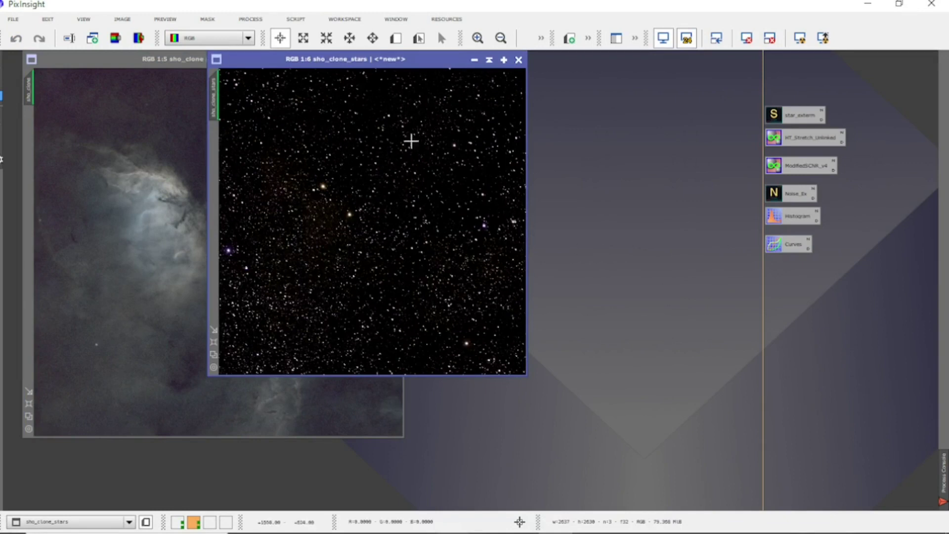
pyautogui.click(474, 59)
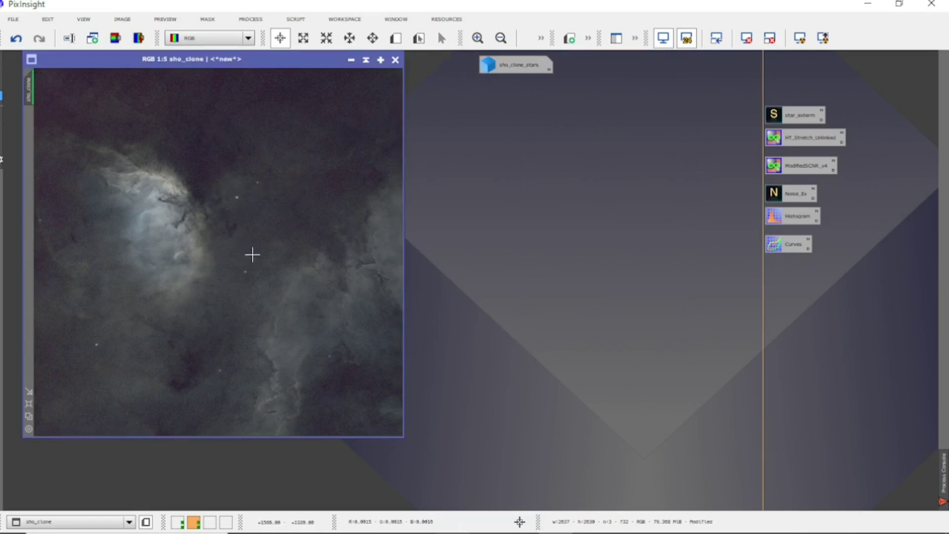
pyautogui.scroll(1, 236, 204)
pyautogui.scroll(4, 237, 205)
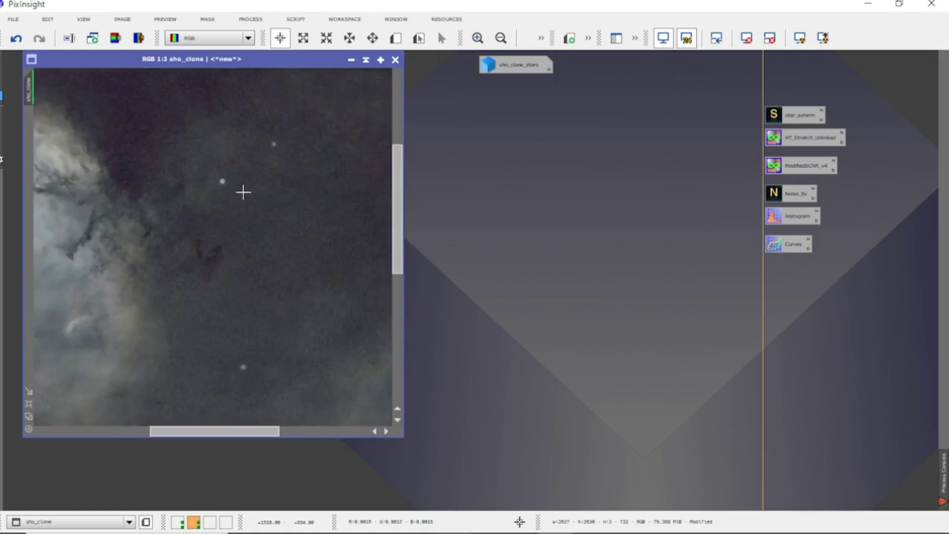
pyautogui.scroll(-5, 243, 190)
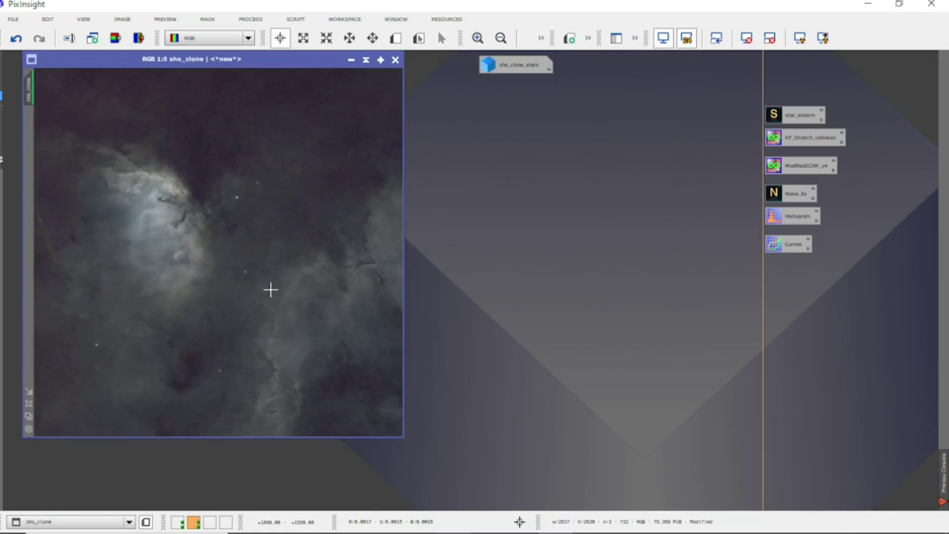
pyautogui.scroll(5, 269, 289)
pyautogui.scroll(-5, 218, 267)
pyautogui.moveTo(802, 141); pyautogui.dragTo(292, 221)
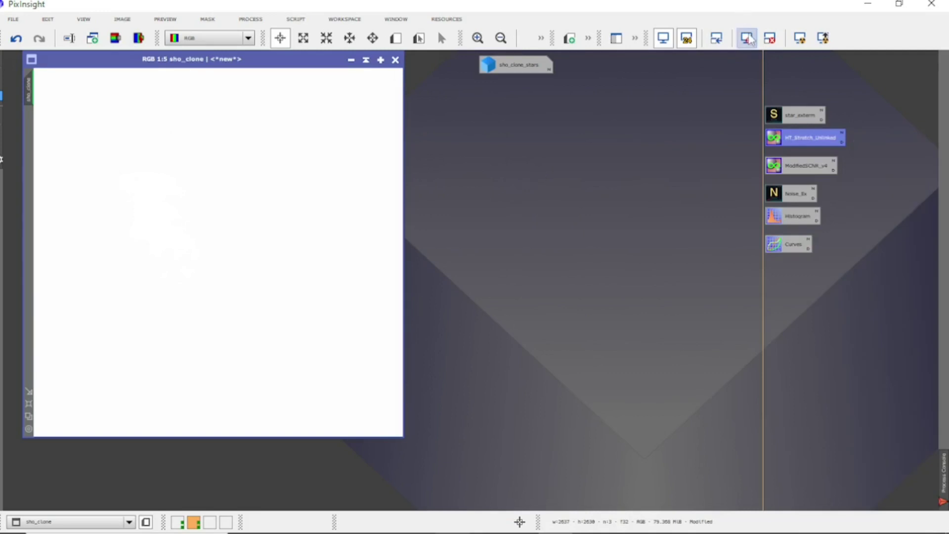
# Reset the screen stretch on sho_clone and apply ModifiedSCNR_v4 to remove its green cast.
pyautogui.click(747, 38)
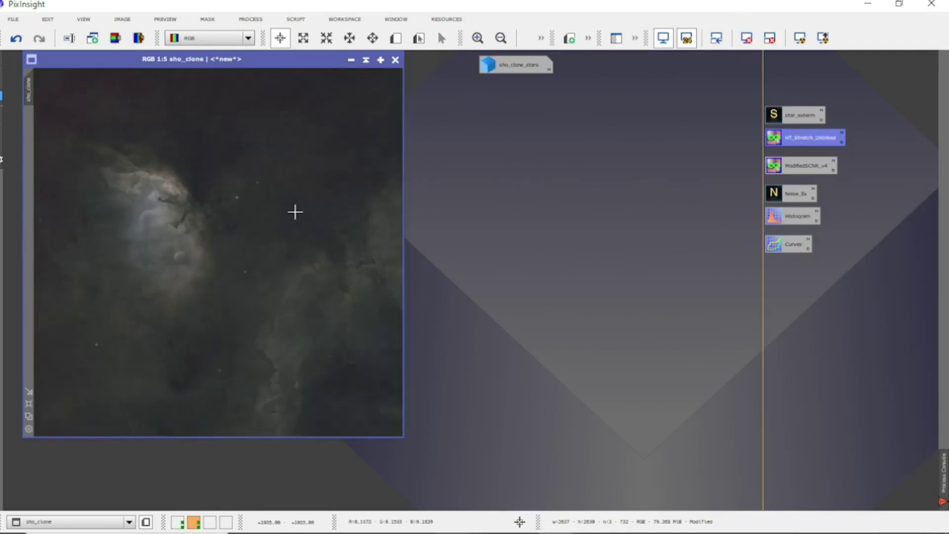
pyautogui.scroll(3, 273, 219)
pyautogui.scroll(-3, 274, 219)
pyautogui.scroll(-2, 317, 248)
pyautogui.scroll(3, 335, 254)
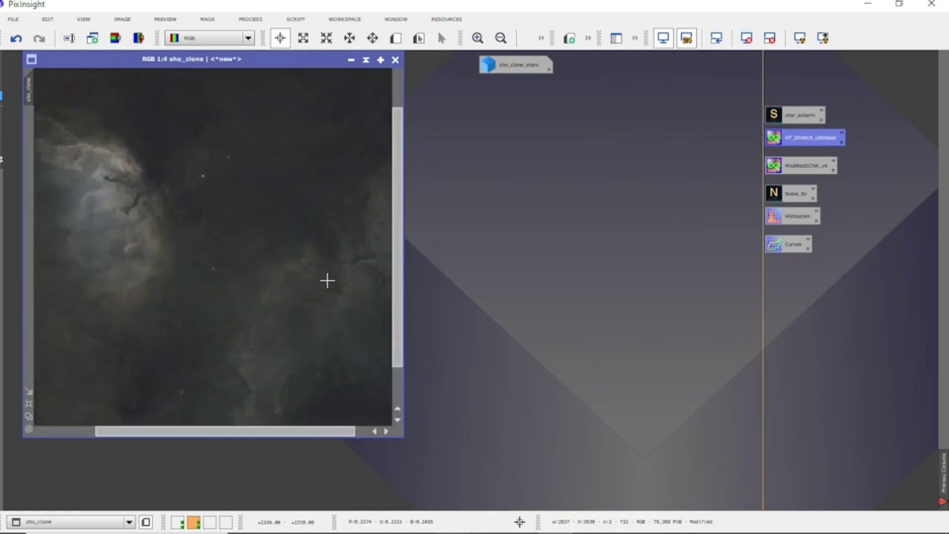
pyautogui.scroll(-1, 309, 320)
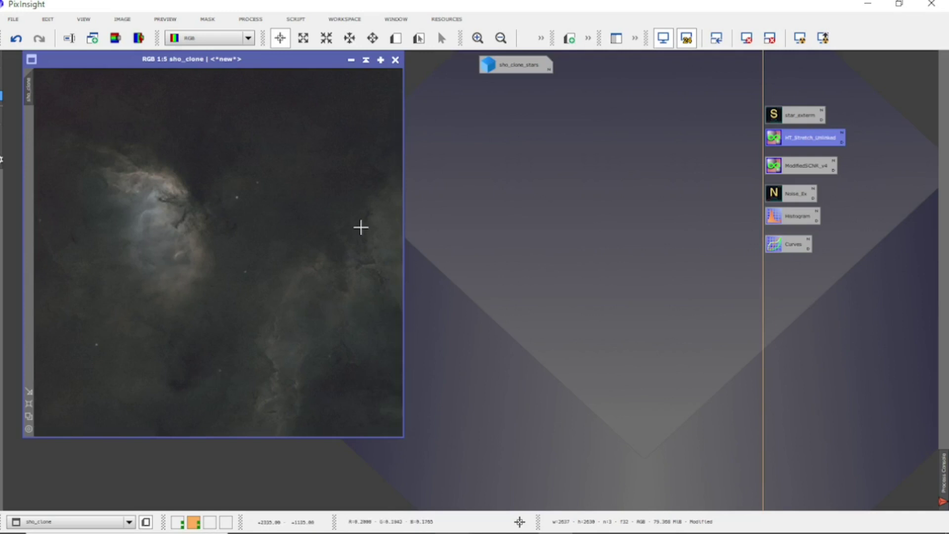
pyautogui.moveTo(790, 166); pyautogui.dragTo(250, 227)
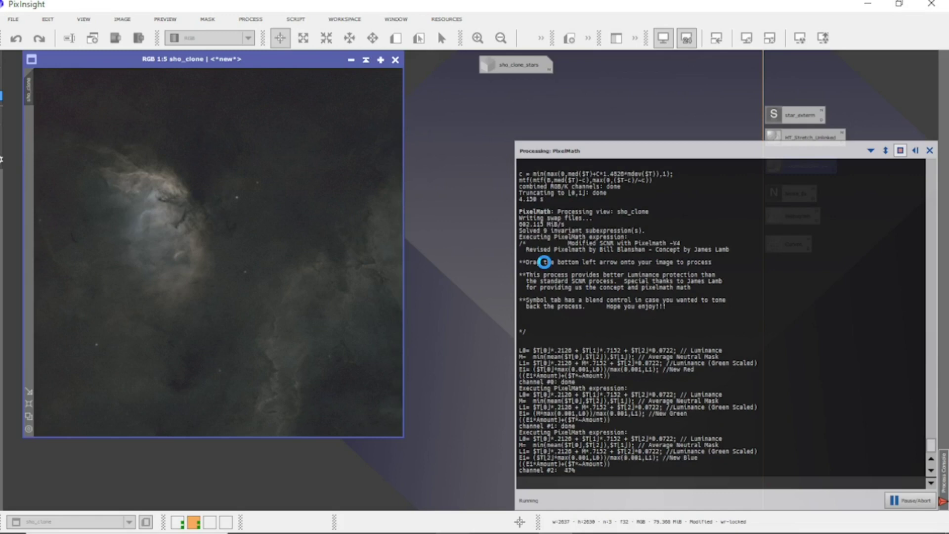
# Undo and redo the green removal on sho_clone to compare, keeping it applied.
pyautogui.scroll(2, 235, 276)
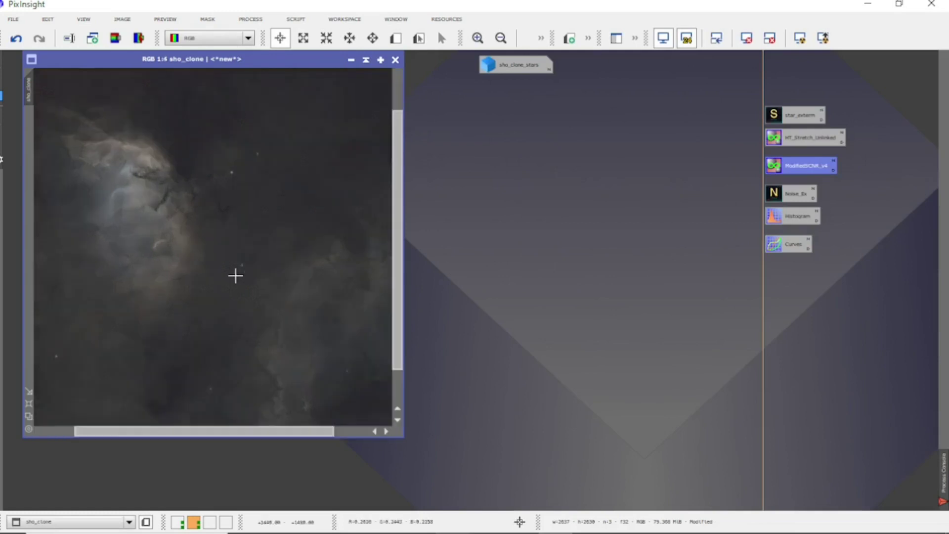
pyautogui.scroll(-2, 235, 276)
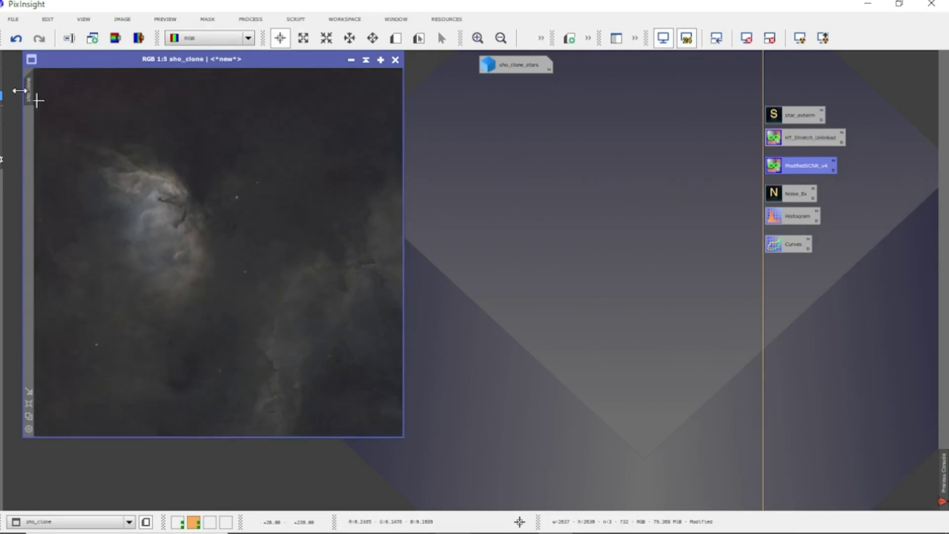
pyautogui.click(16, 38)
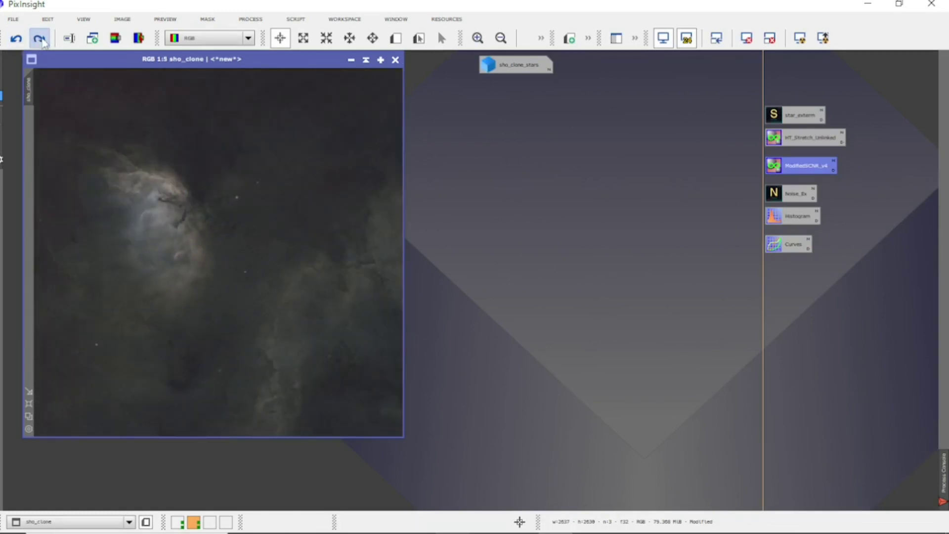
pyautogui.click(39, 38)
# Apply NoiseXTerminator with denoise 0.90 and detail 0.15 to the starless sho_clone.
pyautogui.doubleClick(789, 198)
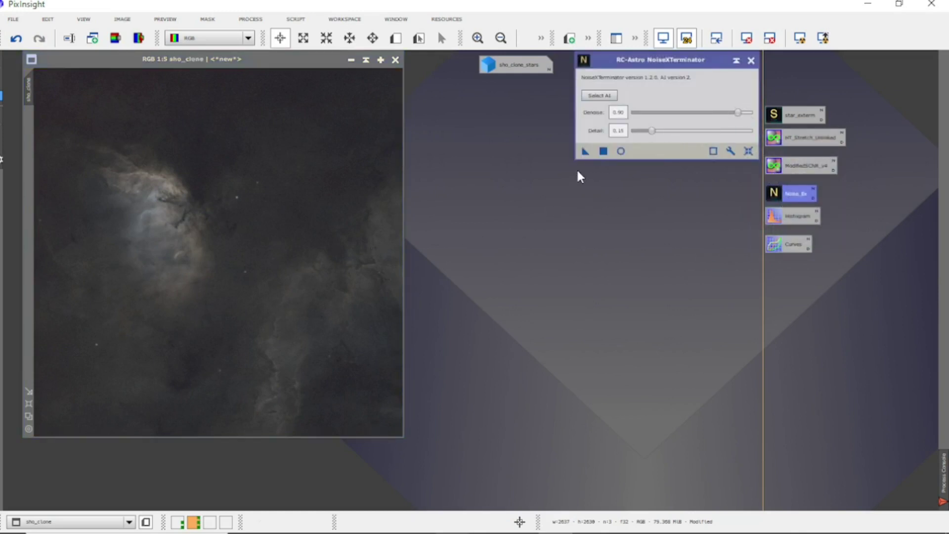
pyautogui.moveTo(585, 151); pyautogui.dragTo(398, 186)
pyautogui.moveTo(254, 226); pyautogui.dragTo(254, 226)
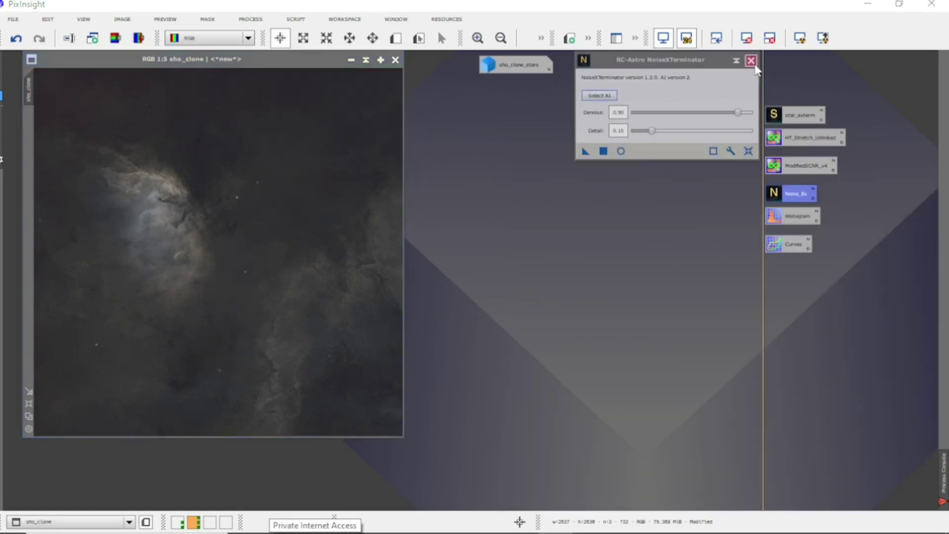
pyautogui.click(751, 59)
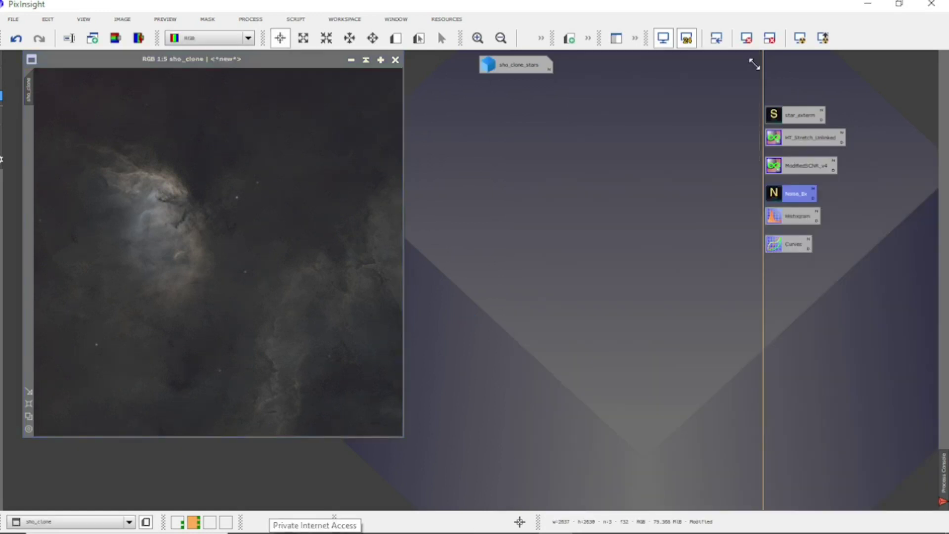
# Compare the noise reduction via undo/redo, keep it, and zoom out to 1:5.
pyautogui.scroll(4, 142, 180)
pyautogui.click(16, 39)
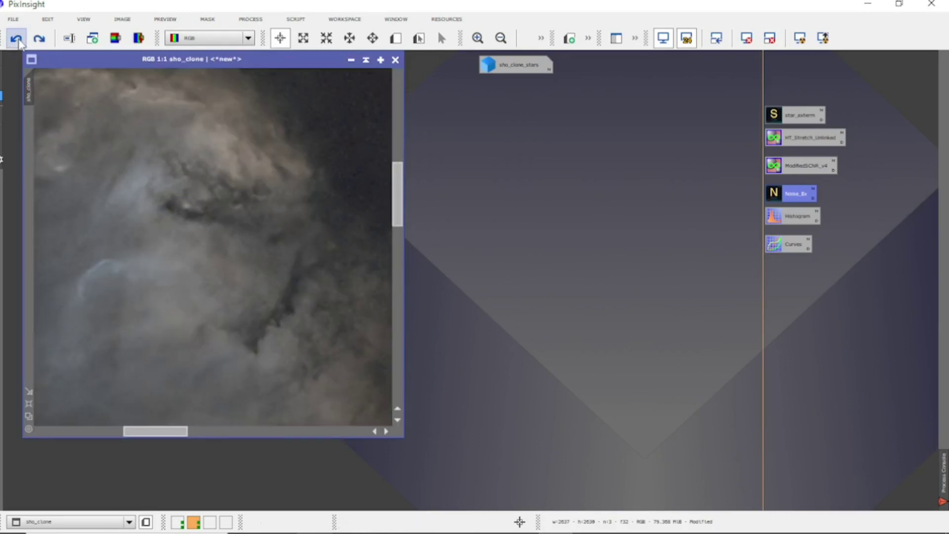
pyautogui.click(38, 40)
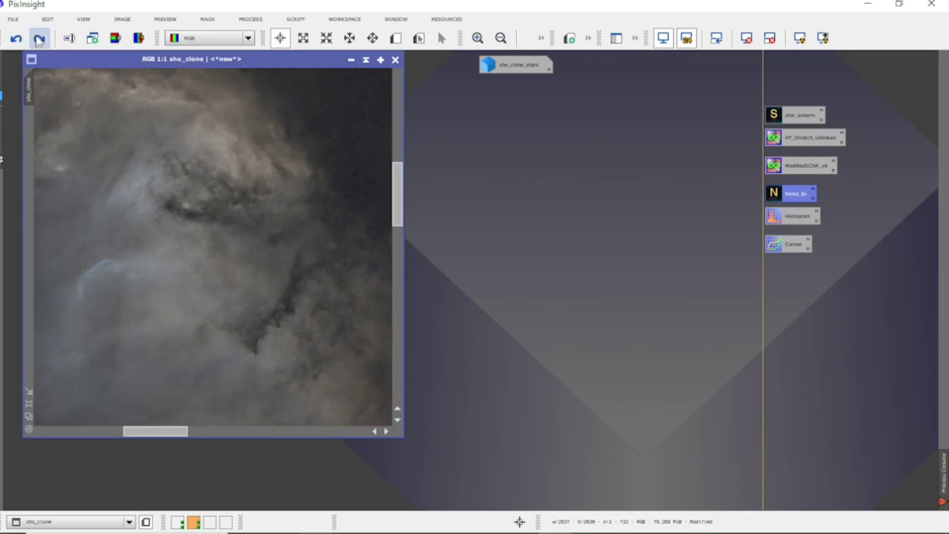
pyautogui.click(41, 40)
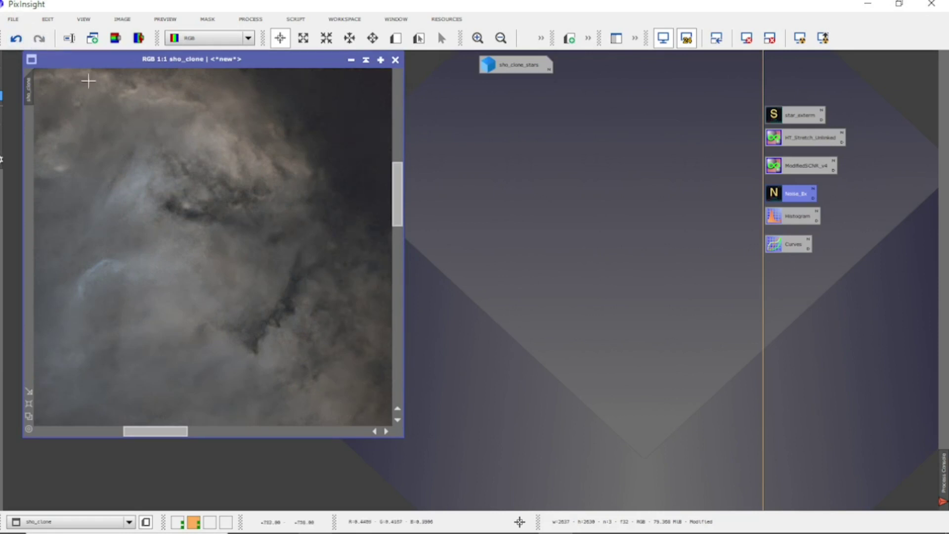
pyautogui.scroll(1, 256, 282)
pyautogui.scroll(-2, 256, 282)
pyautogui.scroll(-1, 255, 282)
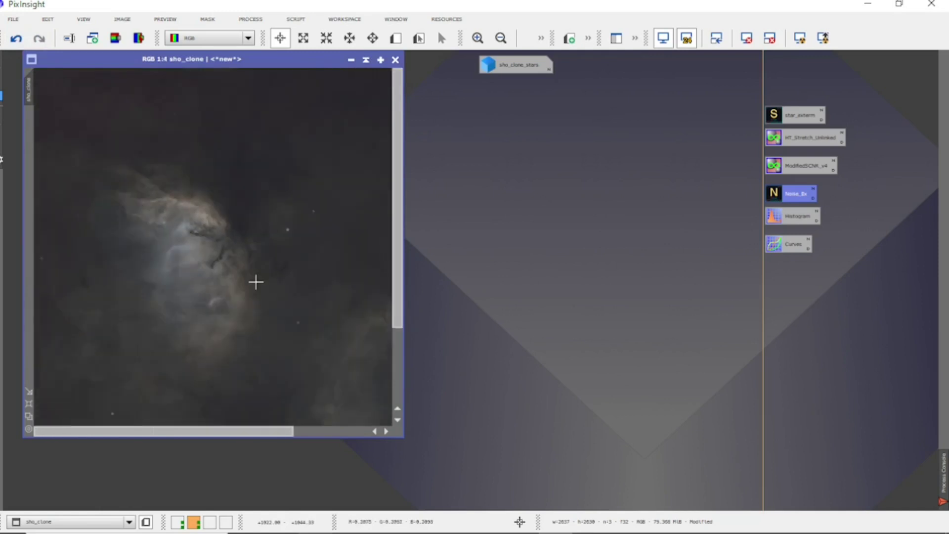
pyautogui.scroll(2, 256, 281)
pyautogui.scroll(-2, 256, 282)
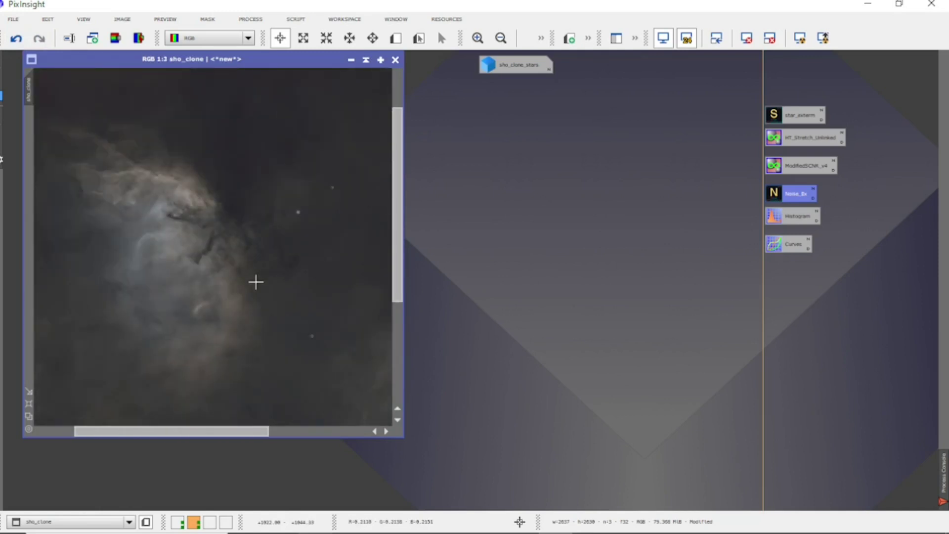
pyautogui.scroll(-1, 255, 282)
pyautogui.scroll(1, 255, 282)
pyautogui.scroll(-1, 256, 282)
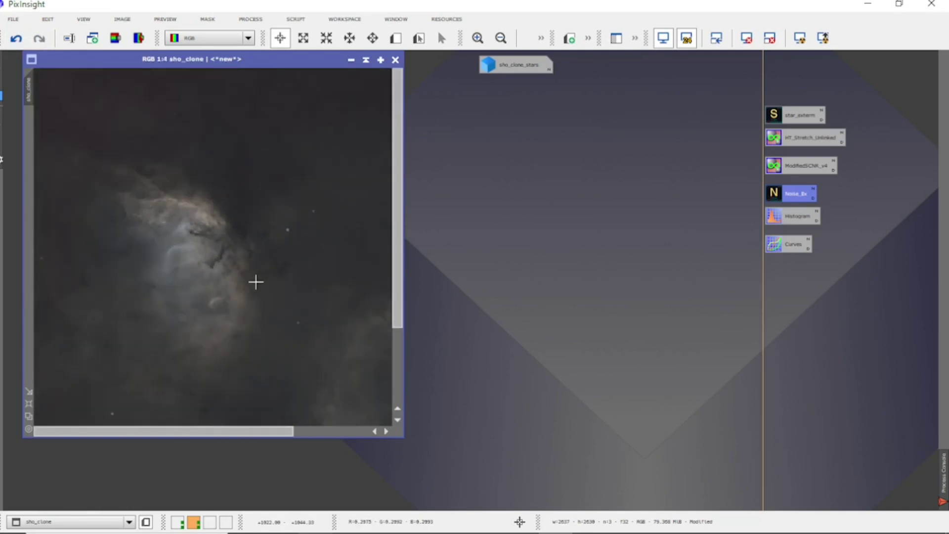
pyautogui.scroll(-1, 256, 282)
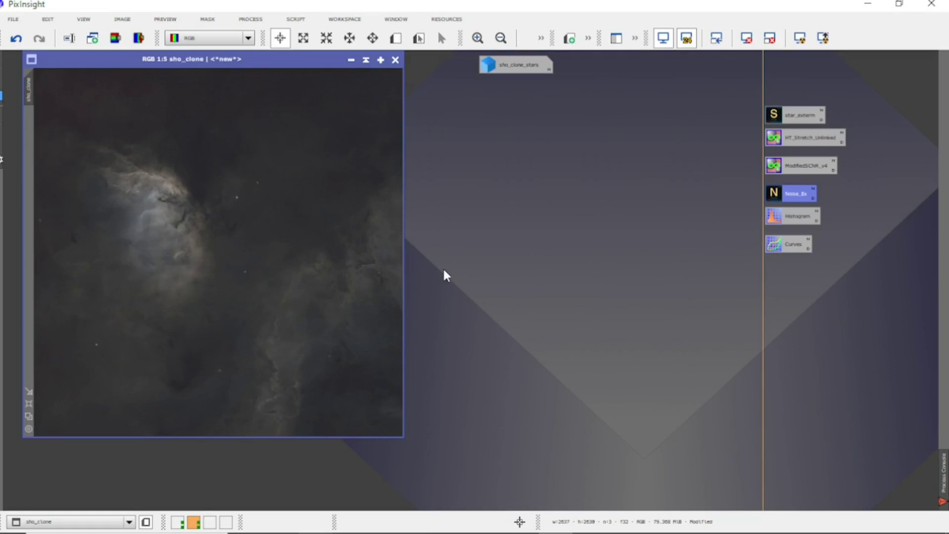
# Stretch sho_clone with HistogramTransformation shadows 0.10937500 and midtones 0.40100251, then close the tool.
pyautogui.doubleClick(794, 216)
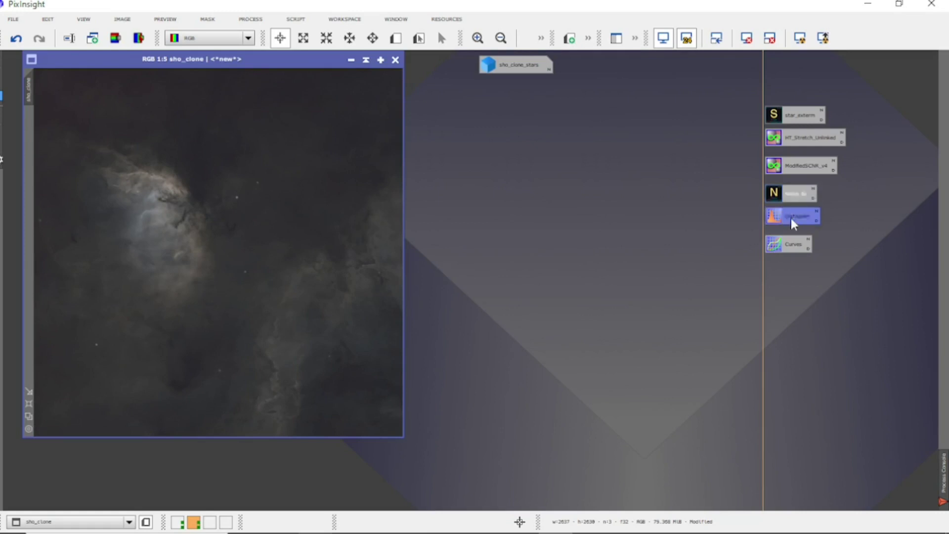
pyautogui.click(525, 452)
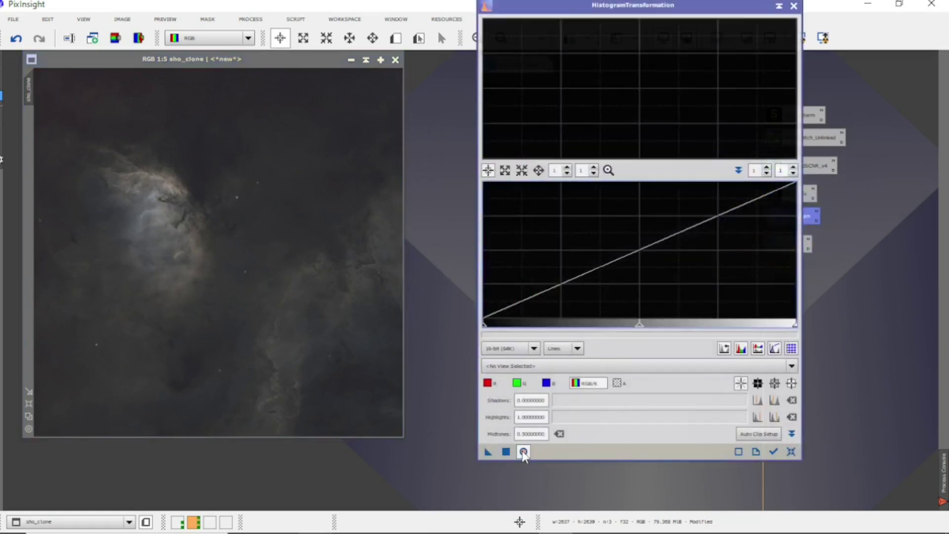
pyautogui.click(791, 366)
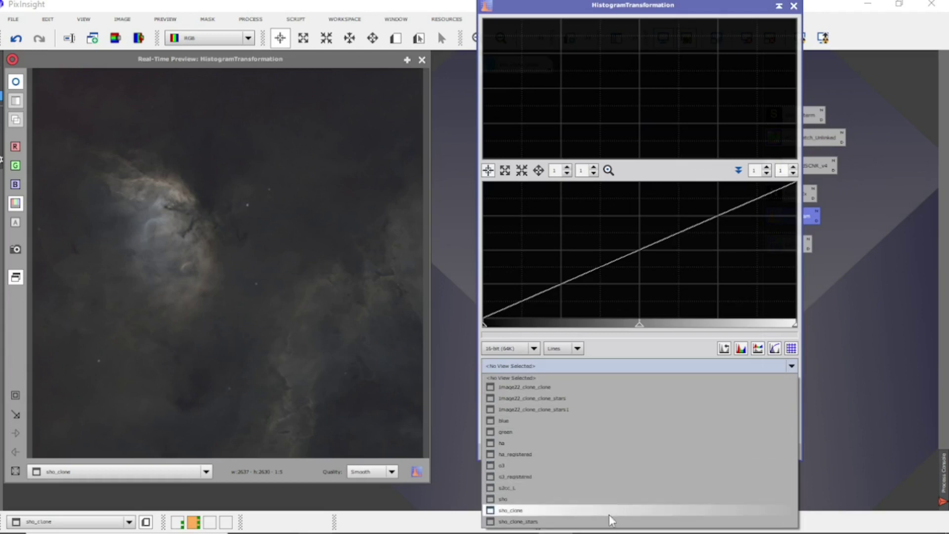
pyautogui.click(609, 514)
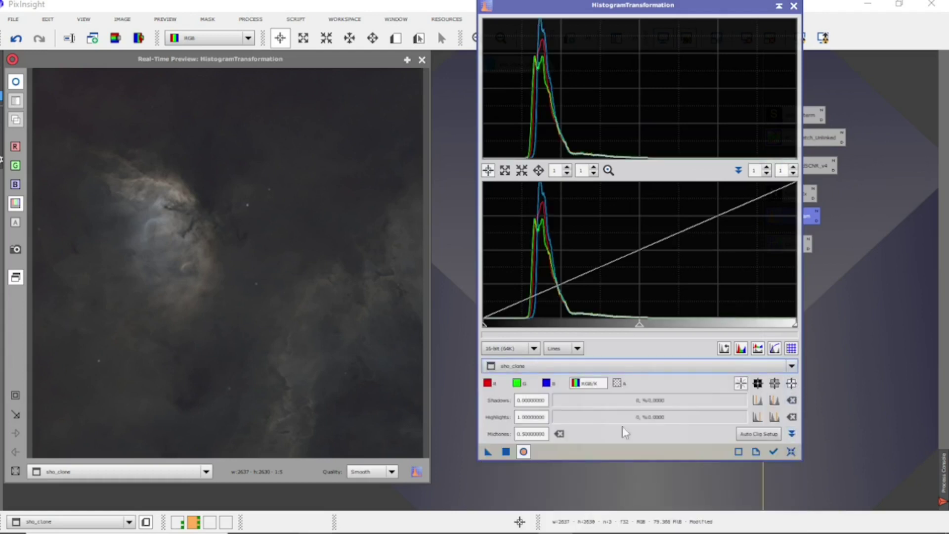
pyautogui.moveTo(485, 329); pyautogui.dragTo(516, 328)
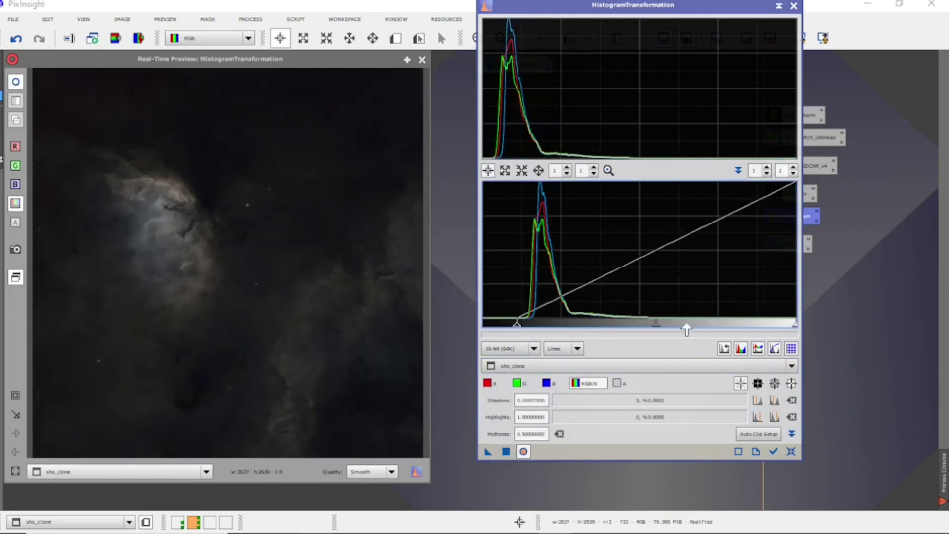
pyautogui.moveTo(656, 331); pyautogui.dragTo(629, 330)
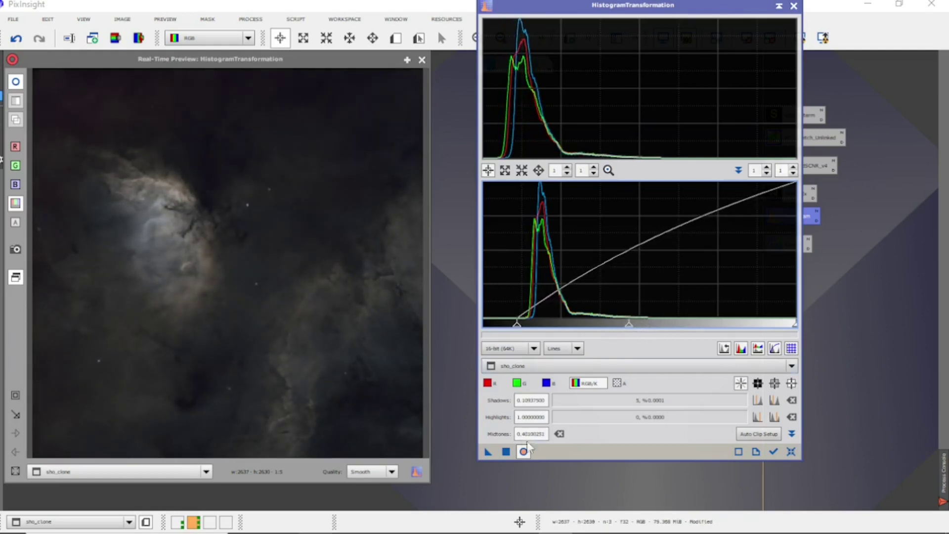
pyautogui.click(504, 455)
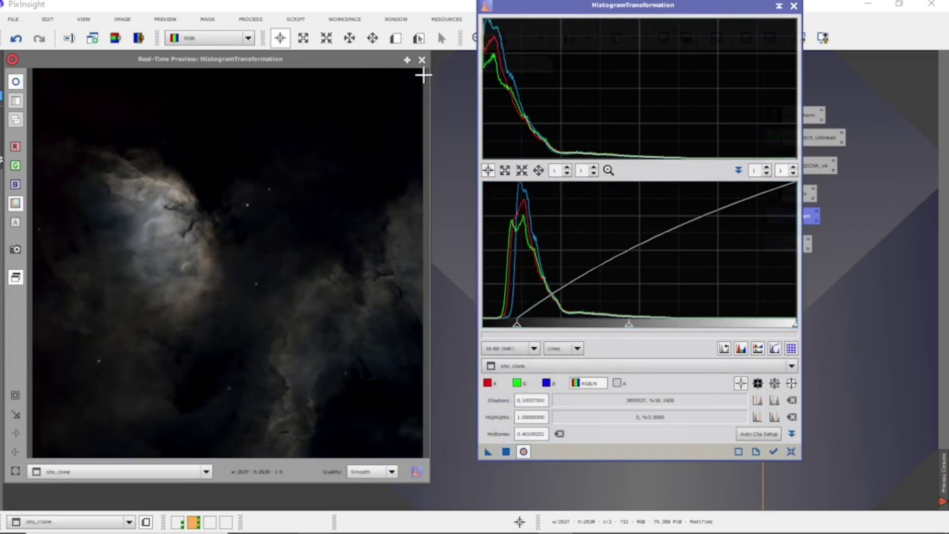
pyautogui.click(422, 60)
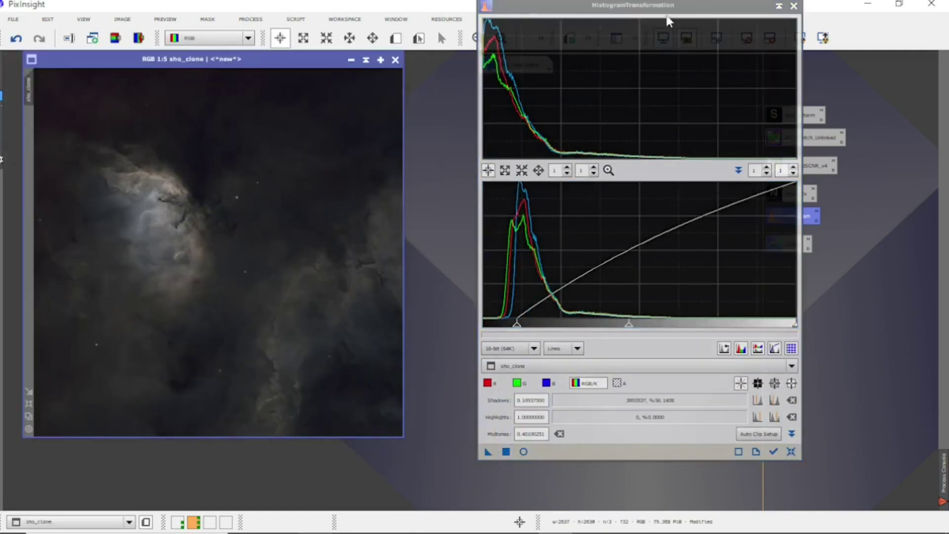
pyautogui.click(794, 6)
# Shape a two-point RGB/K curve in CurvesTransformation with the real-time preview on.
pyautogui.doubleClick(793, 246)
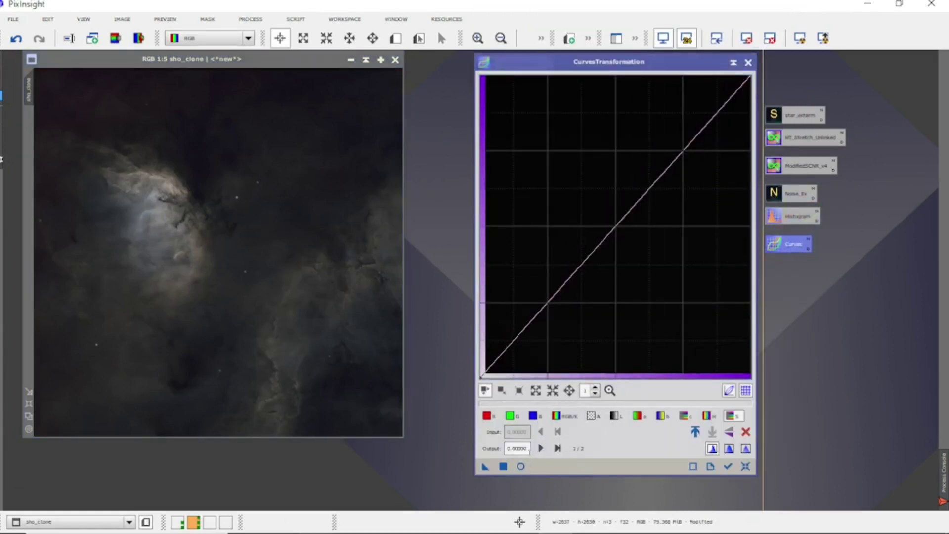
pyautogui.click(521, 466)
pyautogui.click(563, 418)
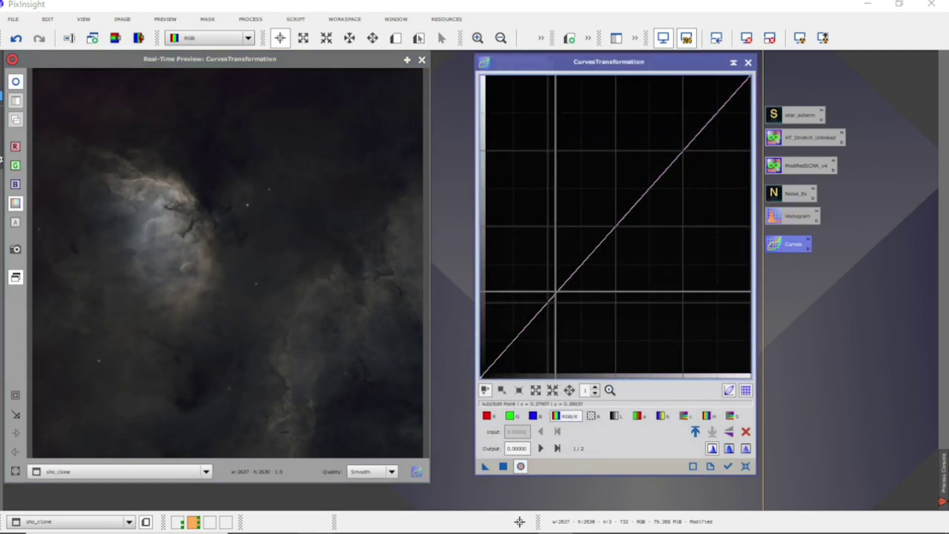
pyautogui.moveTo(664, 172); pyautogui.dragTo(655, 158)
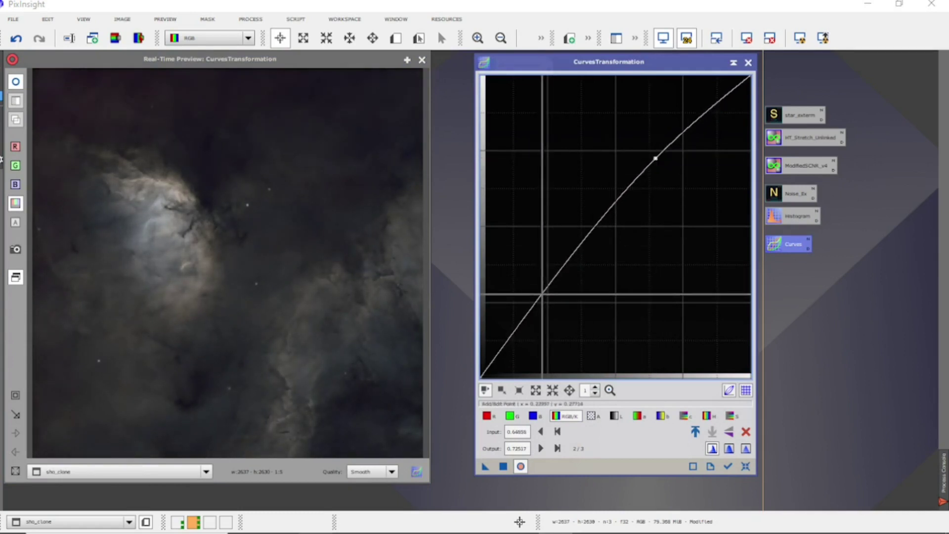
pyautogui.click(543, 294)
pyautogui.moveTo(542, 295); pyautogui.dragTo(543, 303)
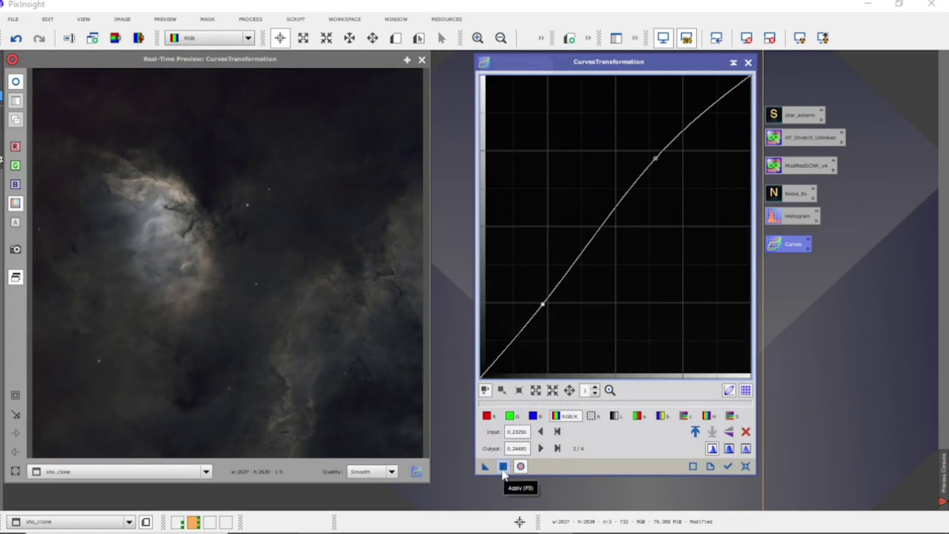
# Close and reopen the real-time preview to compare the curve against sho_clone.
pyautogui.click(19, 85)
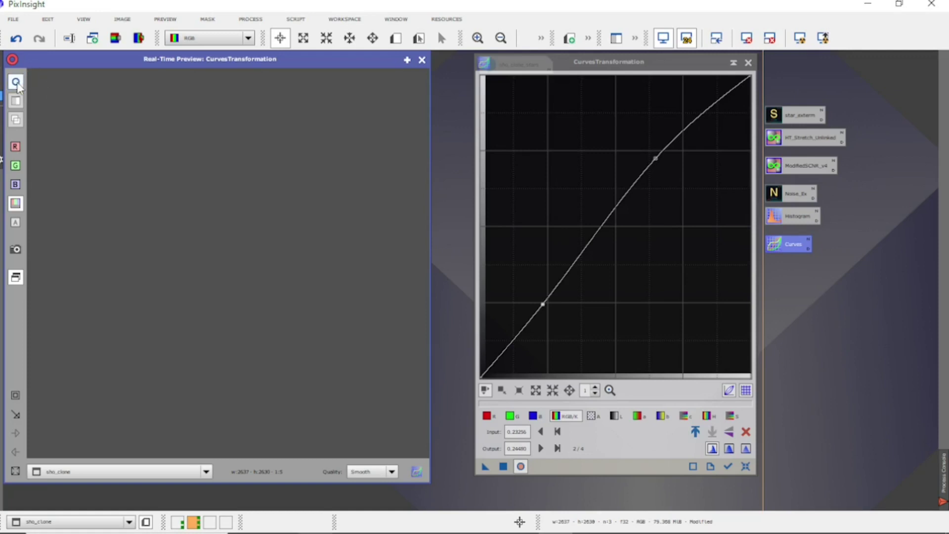
pyautogui.click(422, 60)
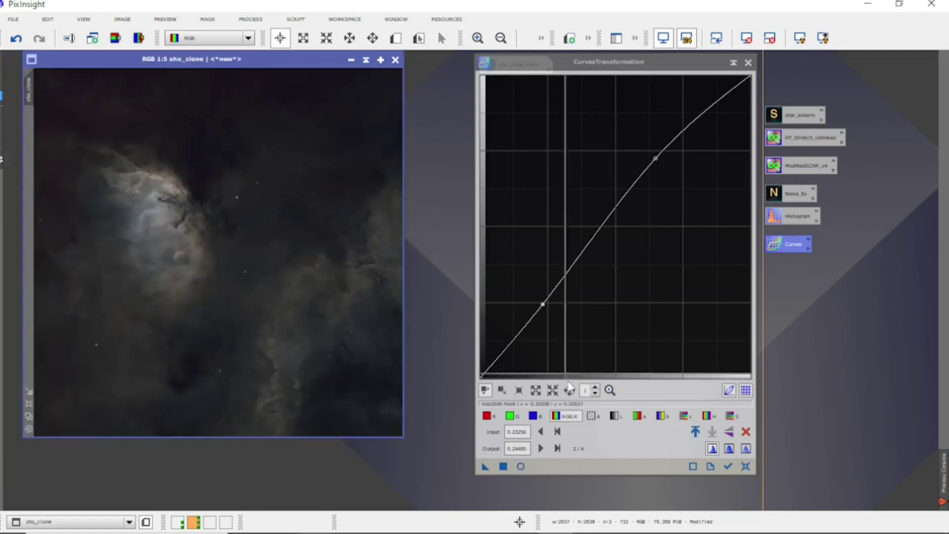
pyautogui.click(520, 466)
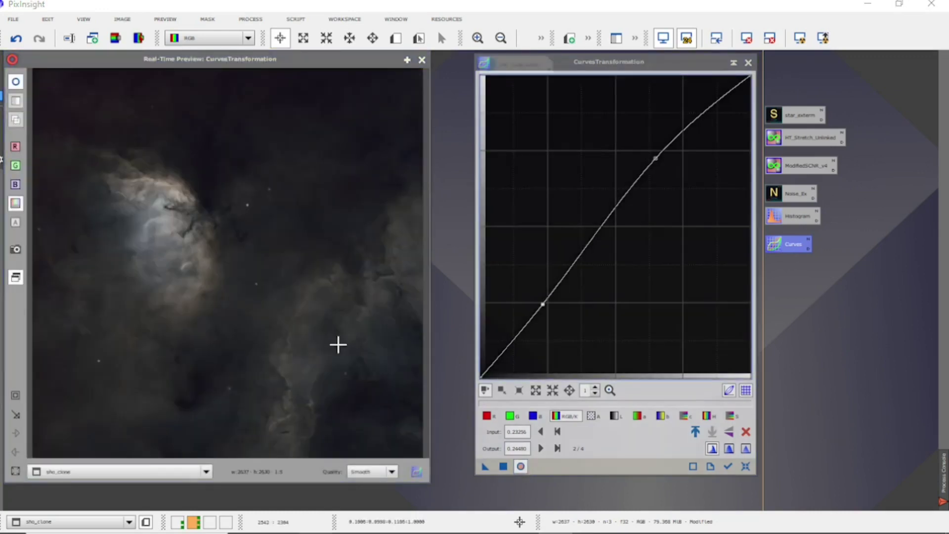
pyautogui.click(17, 84)
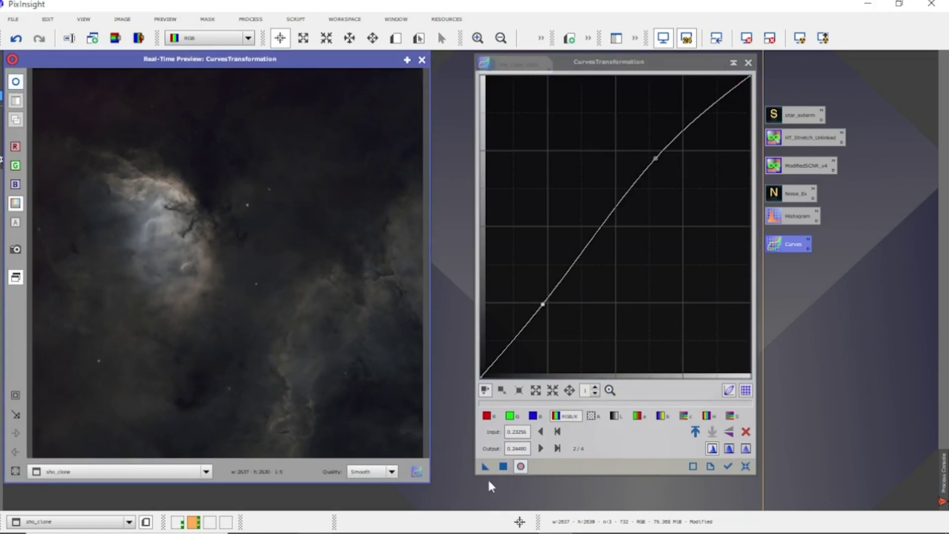
# Apply the curve to sho_clone and toggle the preview repeatedly to compare before and after.
pyautogui.click(502, 467)
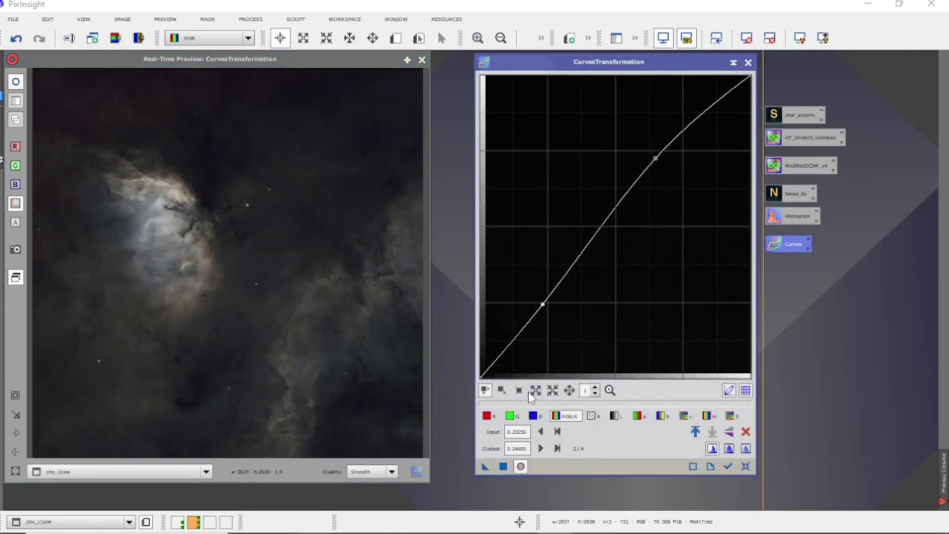
pyautogui.click(16, 82)
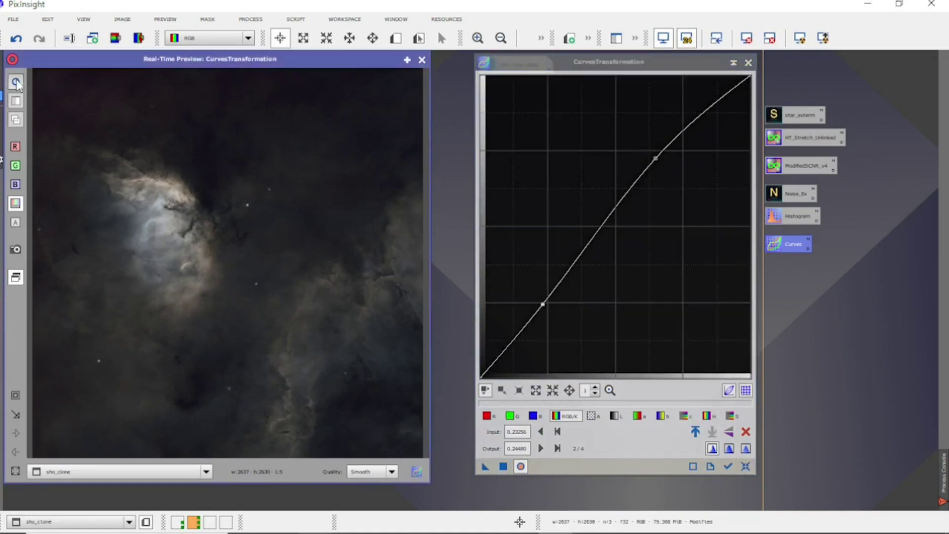
pyautogui.click(16, 82)
pyautogui.click(16, 83)
pyautogui.click(16, 82)
pyautogui.click(16, 82)
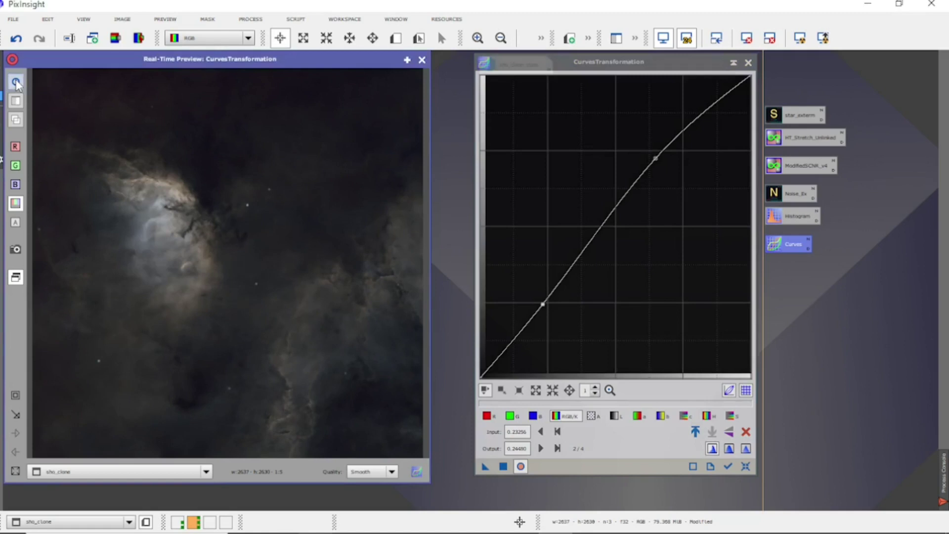
pyautogui.click(15, 83)
pyautogui.click(15, 83)
pyautogui.click(750, 470)
# Lift the midtones of sho_clone with a new curve point and apply it.
pyautogui.click(749, 467)
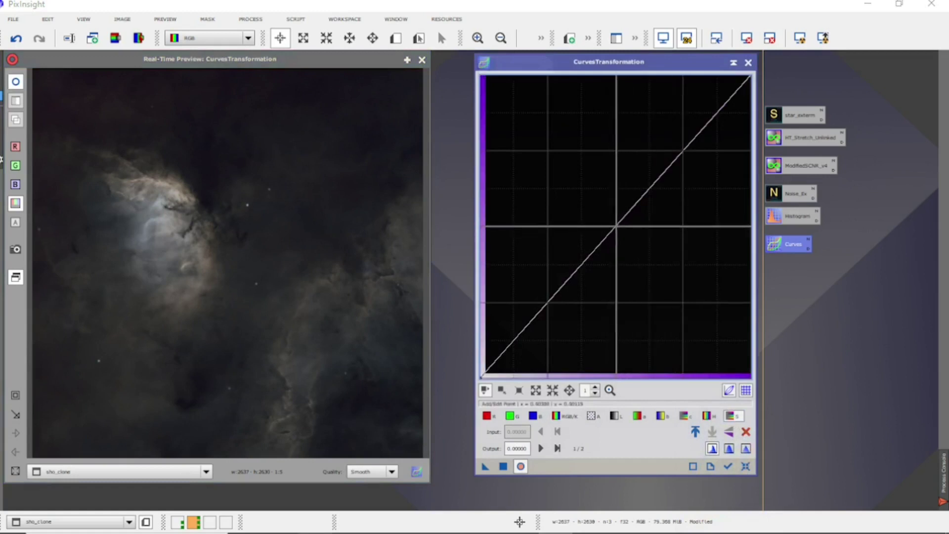
pyautogui.moveTo(616, 225); pyautogui.dragTo(604, 210)
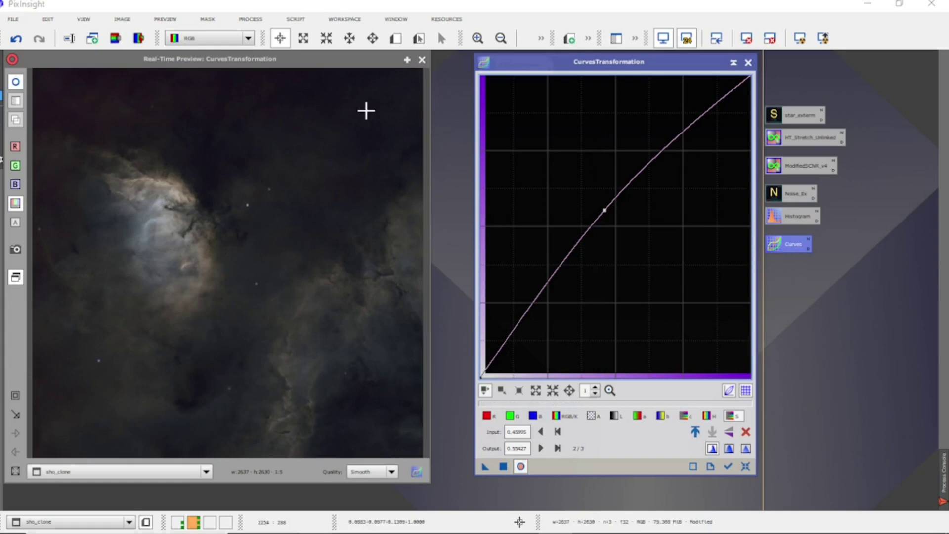
pyautogui.click(18, 85)
pyautogui.click(18, 85)
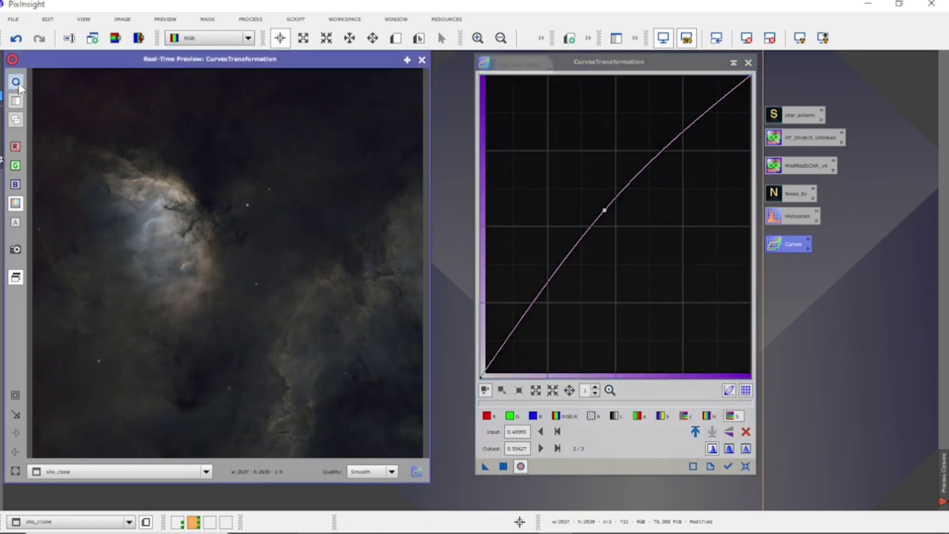
pyautogui.click(501, 466)
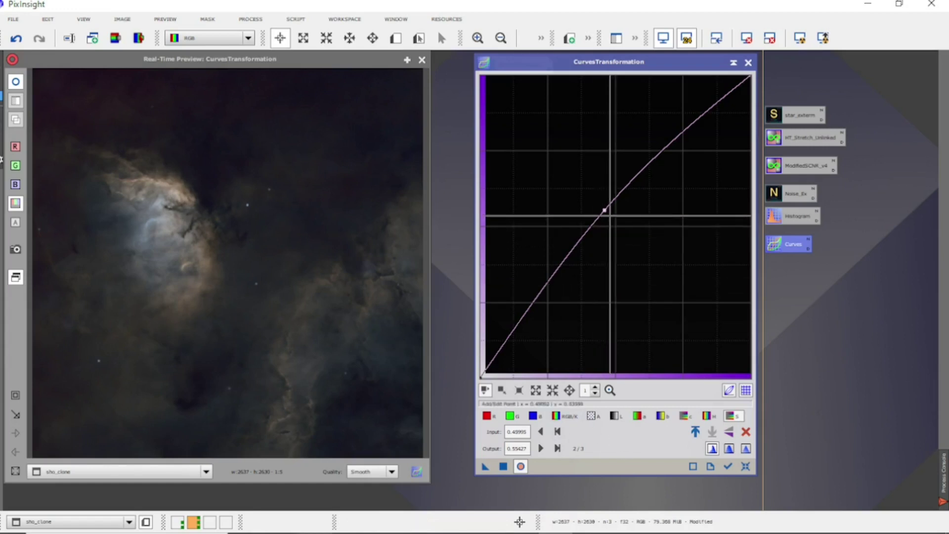
# Apply a steeper midtone curve (0.45995 → 0.55658), then reset the curve and close the preview.
pyautogui.moveTo(611, 216)
pyautogui.mouseDown()
pyautogui.moveTo(585, 174)
pyautogui.moveTo(557, 163)
pyautogui.moveTo(569, 210)
pyautogui.moveTo(628, 207)
pyautogui.moveTo(604, 210)
pyautogui.mouseUp()
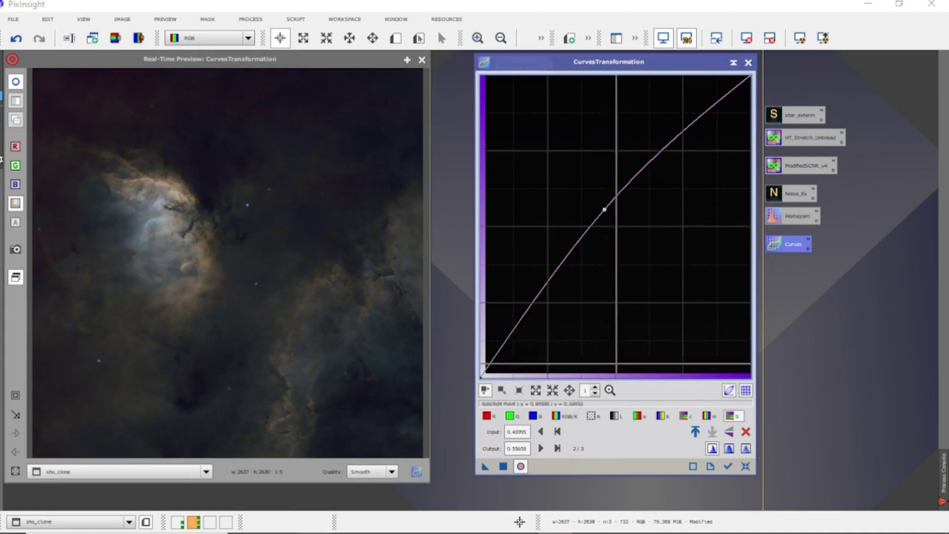
pyautogui.click(504, 463)
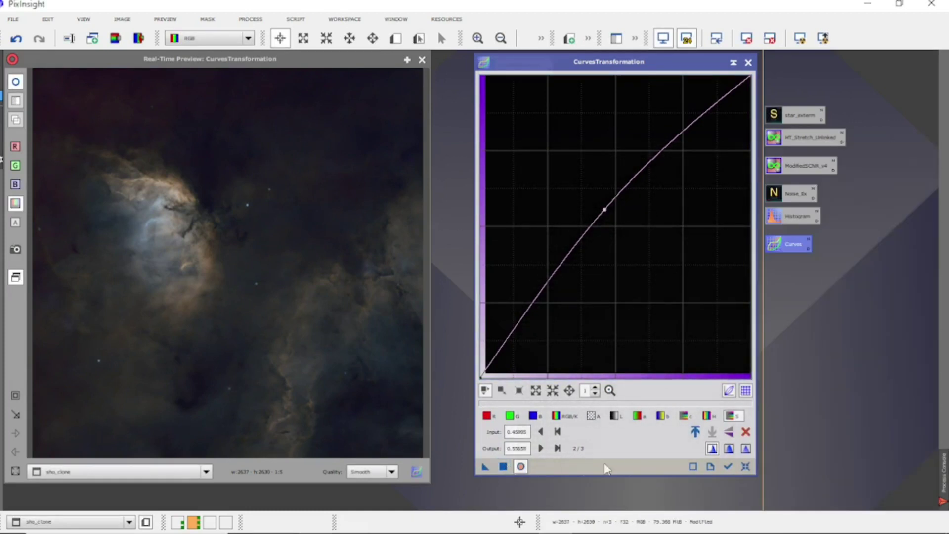
pyautogui.click(746, 466)
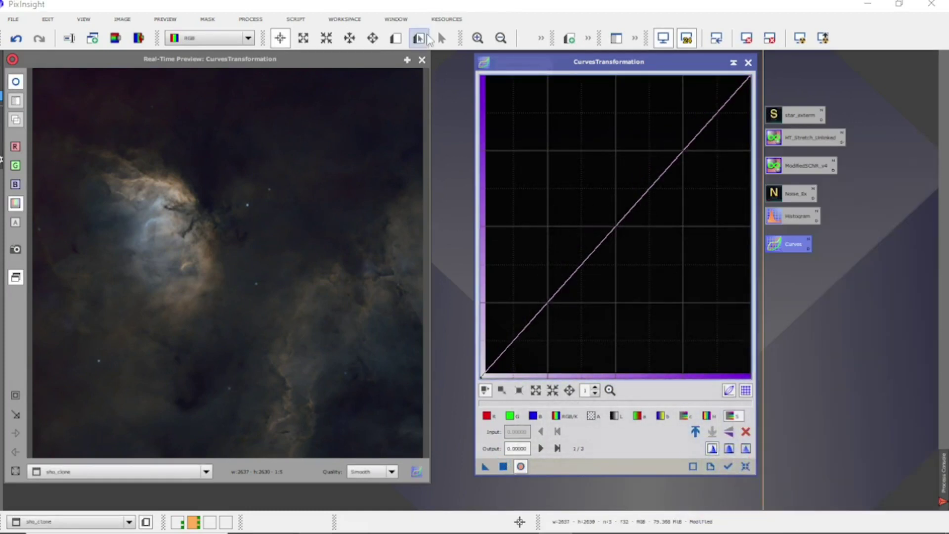
pyautogui.click(422, 59)
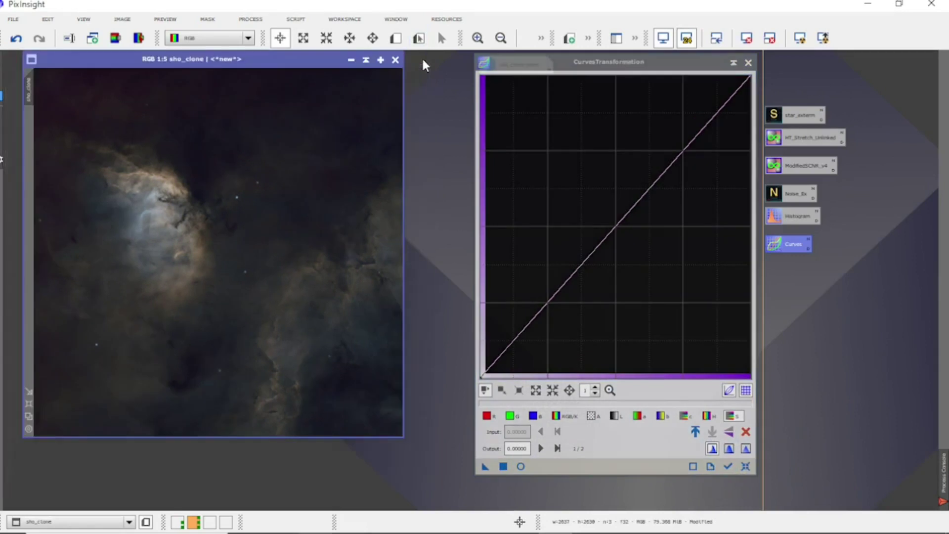
# Close CurvesTransformation and zoom in and out to inspect the starless image.
pyautogui.click(748, 63)
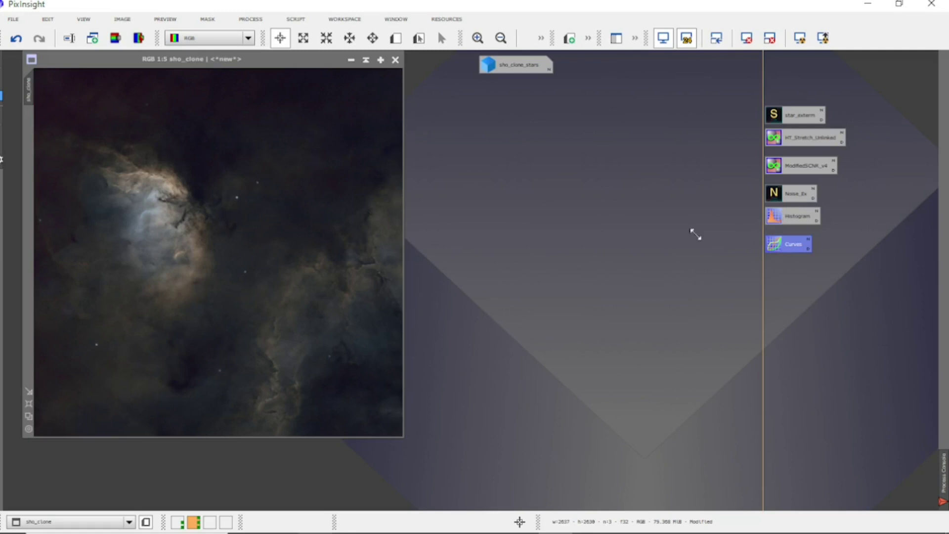
pyautogui.hotkey('ctrl', '+')
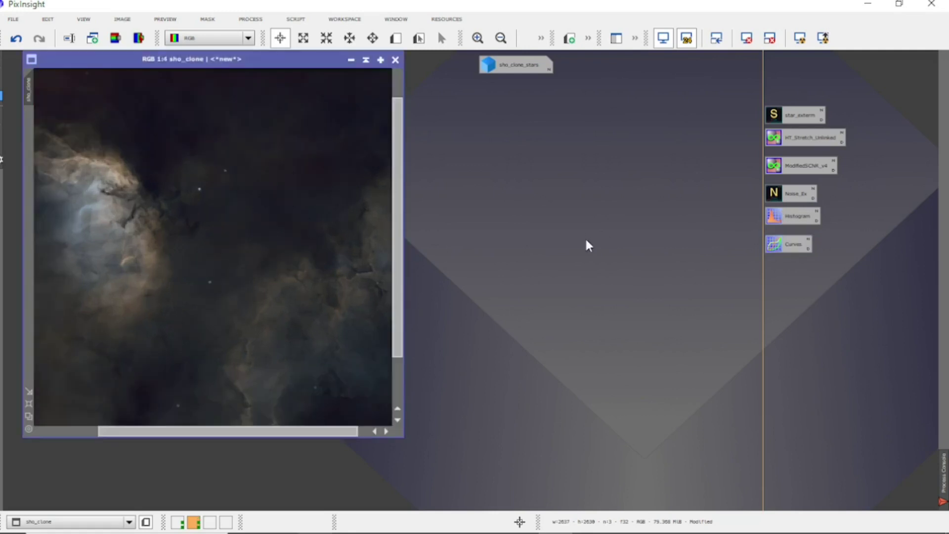
pyautogui.scroll(-2, 227, 315)
pyautogui.hotkey('ctrl', '-')
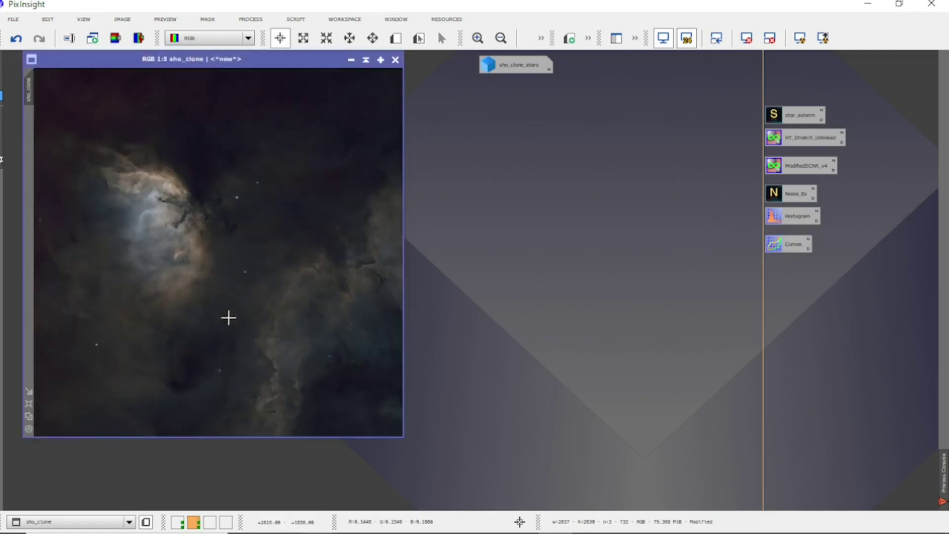
# Apply a HistogramTransformation with shadows 0.02901786 and midtones 0.45517241 to sho_clone, then close the tool.
pyautogui.doubleClick(793, 217)
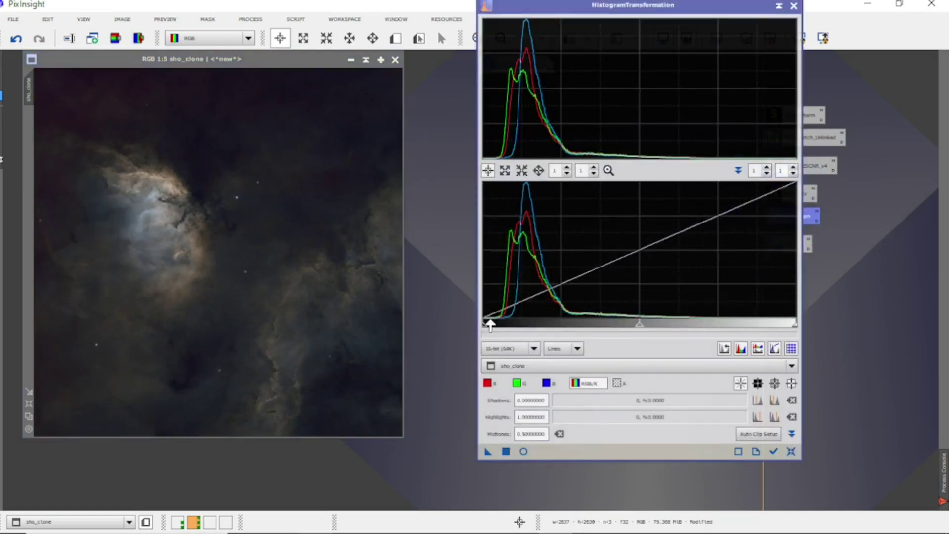
pyautogui.click(524, 452)
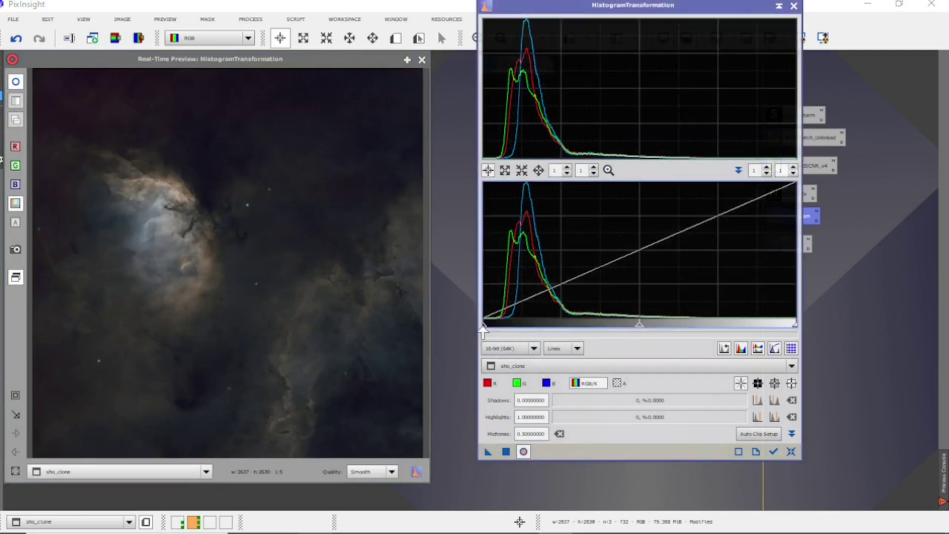
pyautogui.moveTo(484, 329); pyautogui.dragTo(492, 331)
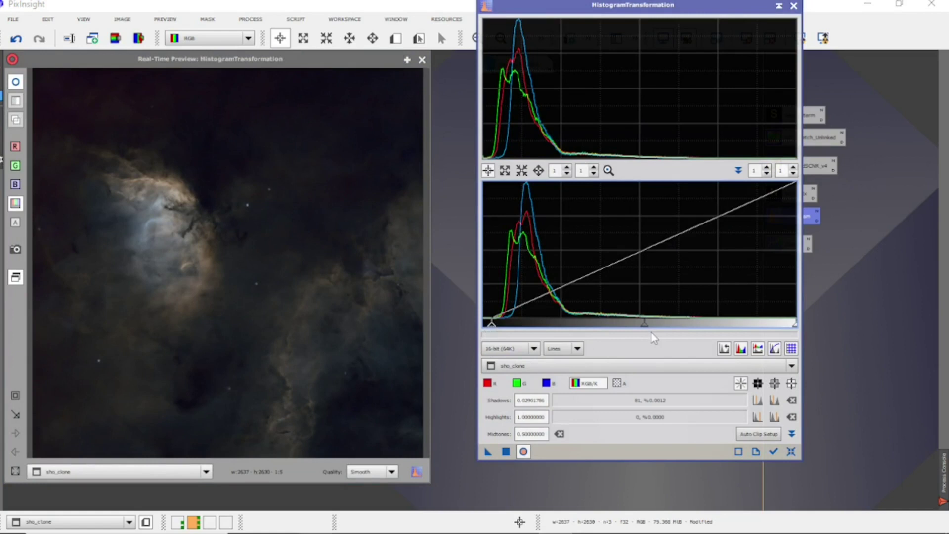
pyautogui.moveTo(645, 331); pyautogui.dragTo(631, 331)
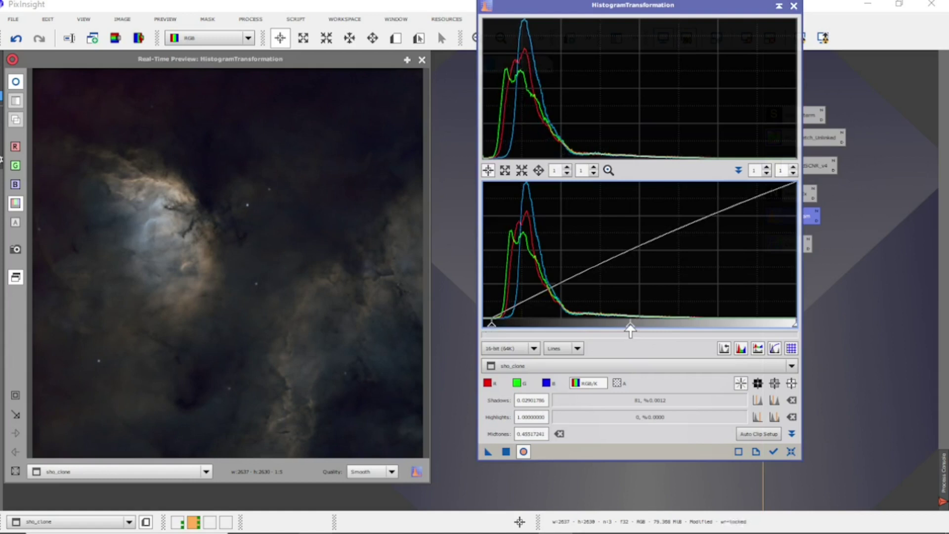
pyautogui.click(506, 451)
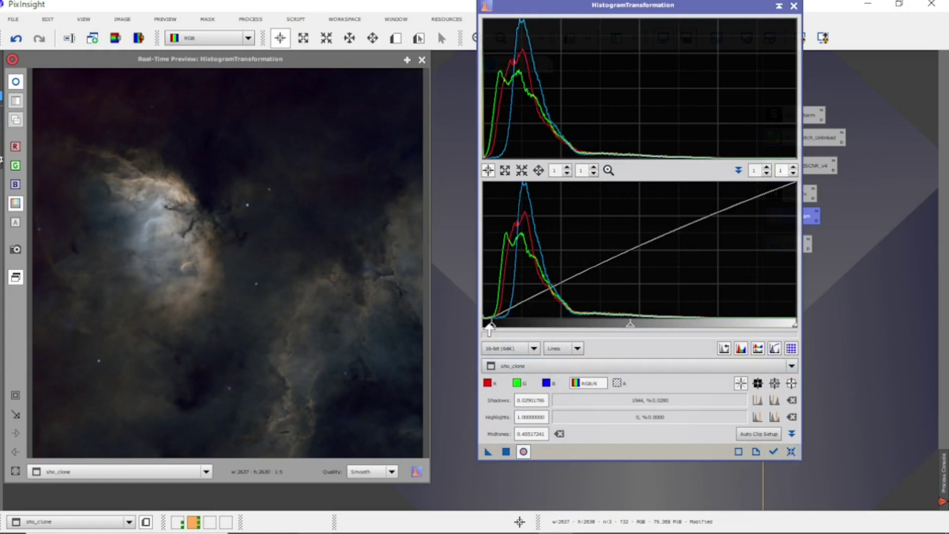
pyautogui.click(16, 83)
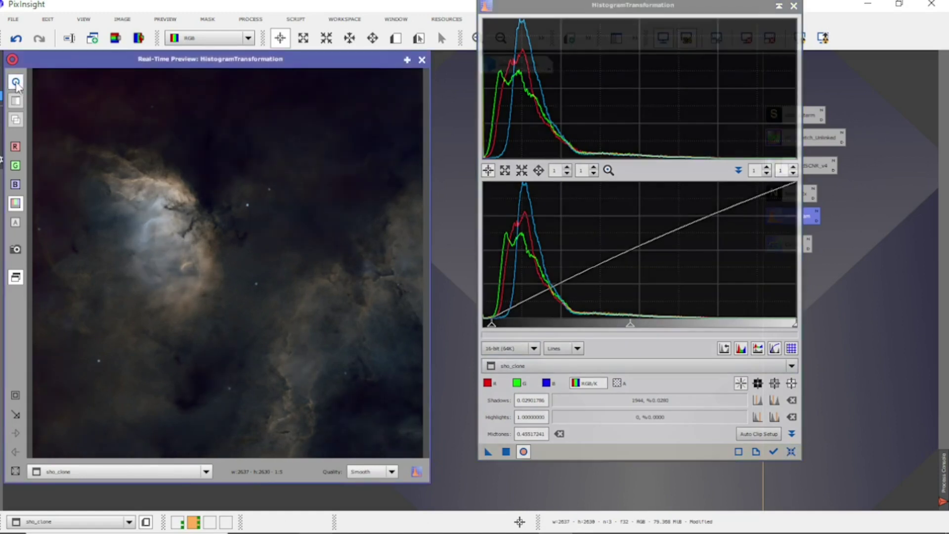
pyautogui.click(506, 452)
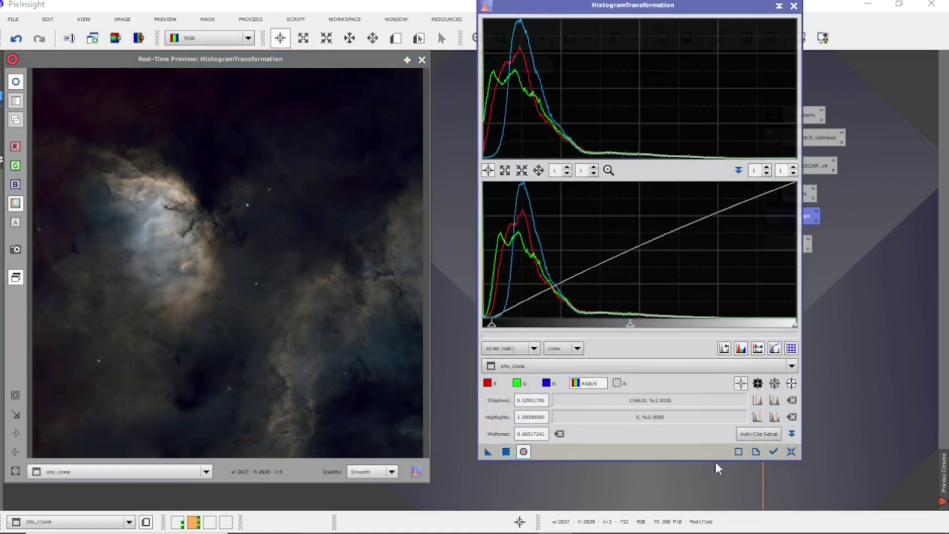
pyautogui.click(793, 452)
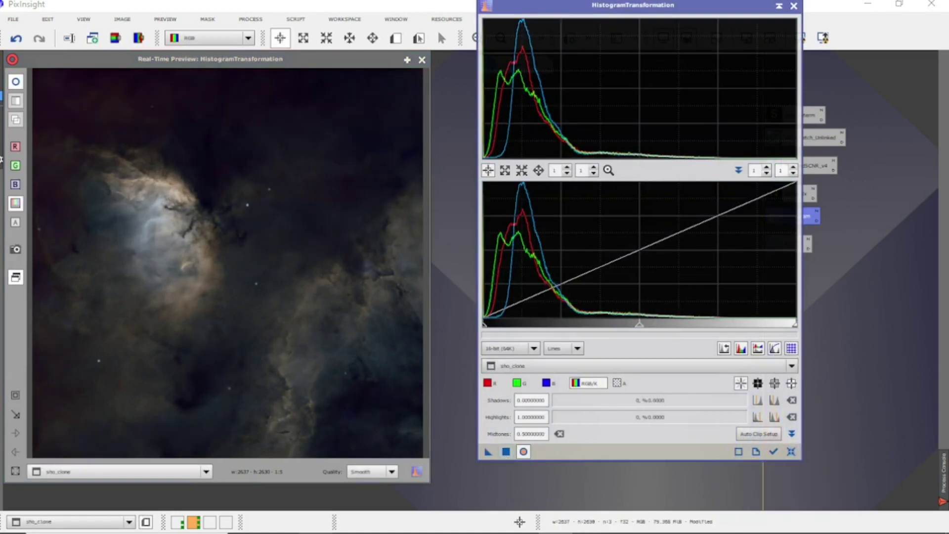
pyautogui.click(421, 59)
pyautogui.click(794, 6)
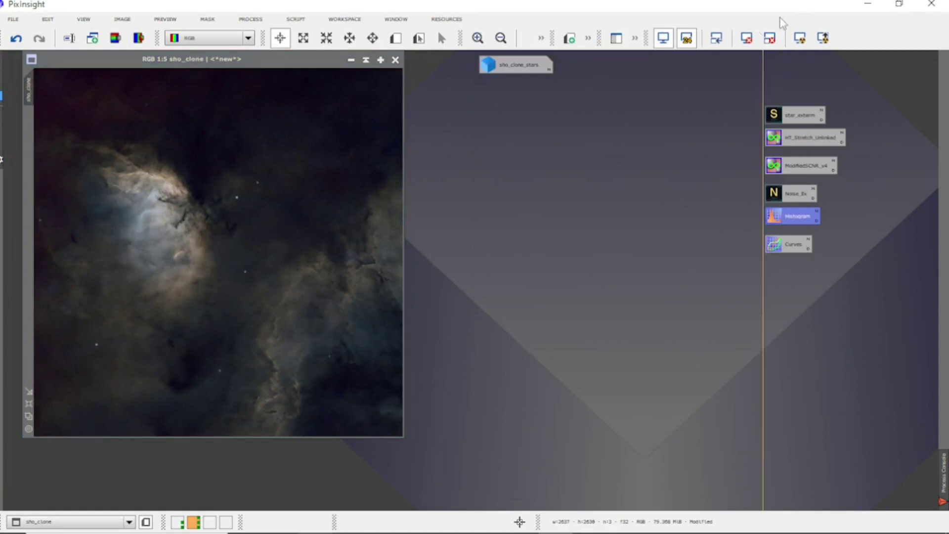
# Select the starless sho_clone image and zoom in and out on it.
pyautogui.click(237, 226)
pyautogui.scroll(2, 237, 226)
pyautogui.scroll(-2, 237, 226)
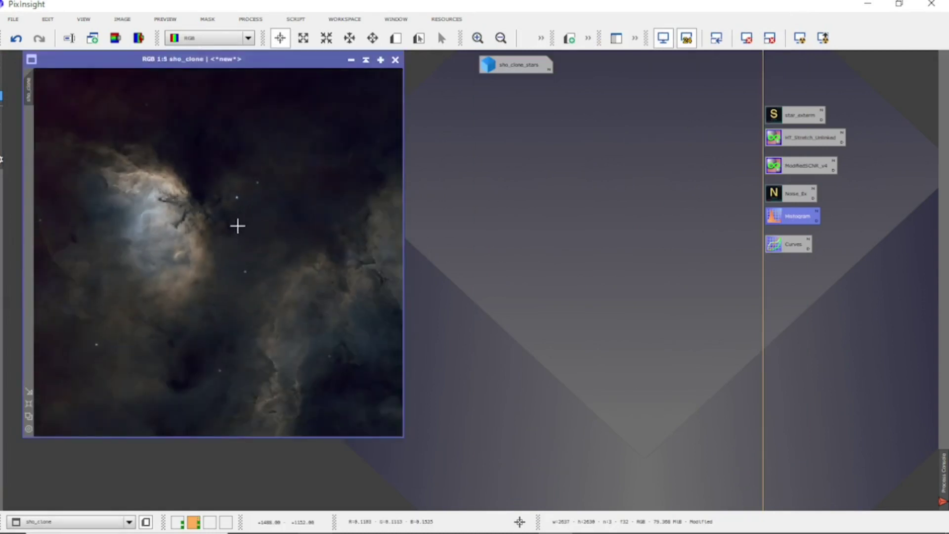
pyautogui.scroll(1, 237, 227)
pyautogui.scroll(-1, 236, 228)
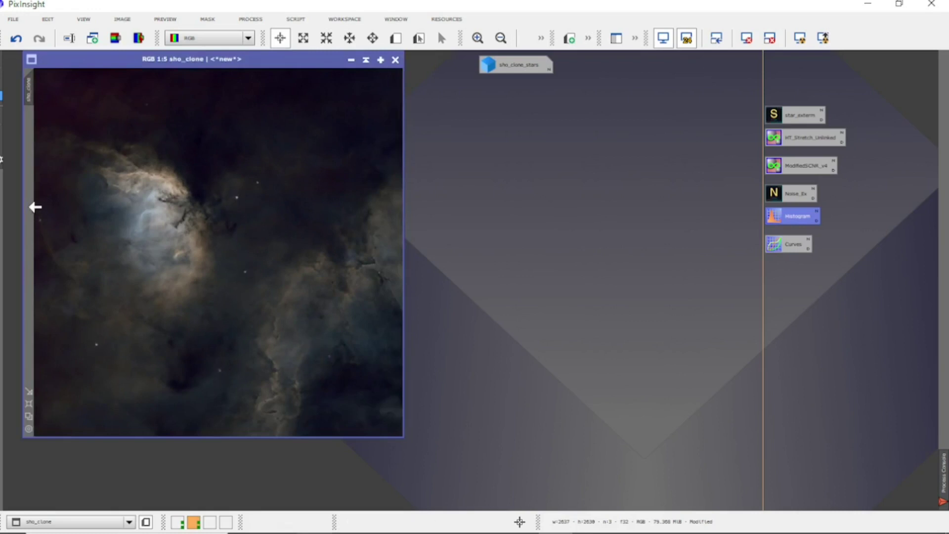
pyautogui.scroll(1, 244, 231)
pyautogui.scroll(-1, 243, 231)
# Open sho_clone_stars at 1:5 zoom and toggle its STF AutoStretch preview off.
pyautogui.doubleClick(510, 64)
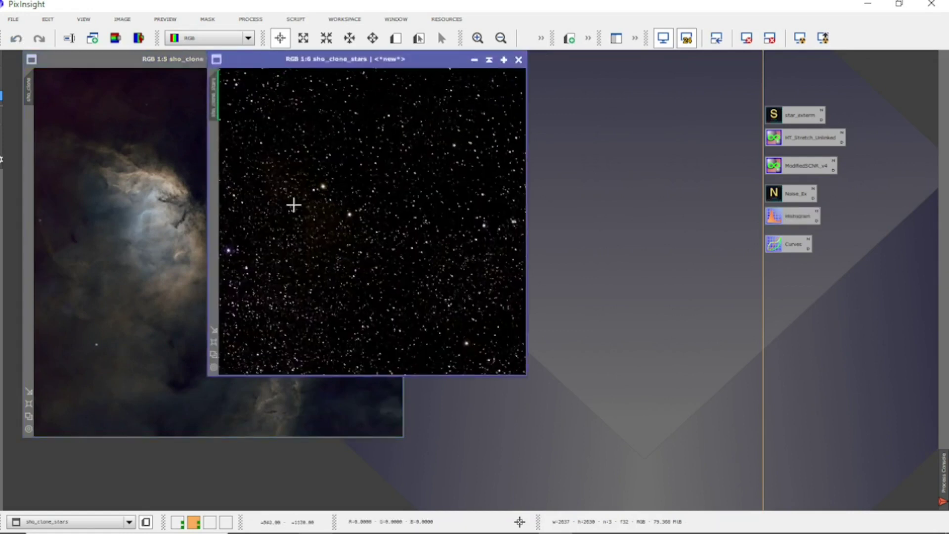
pyautogui.click(217, 349)
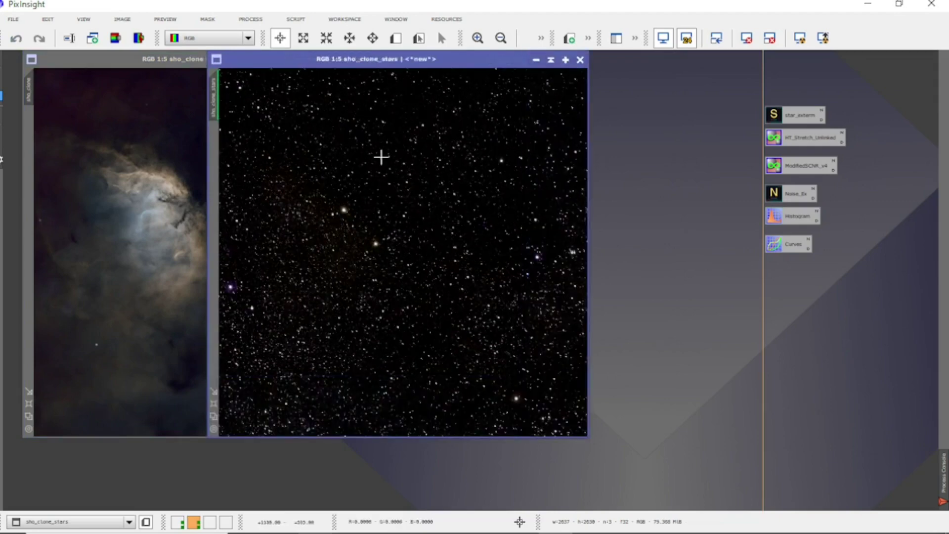
pyautogui.moveTo(470, 54); pyautogui.dragTo(407, 58)
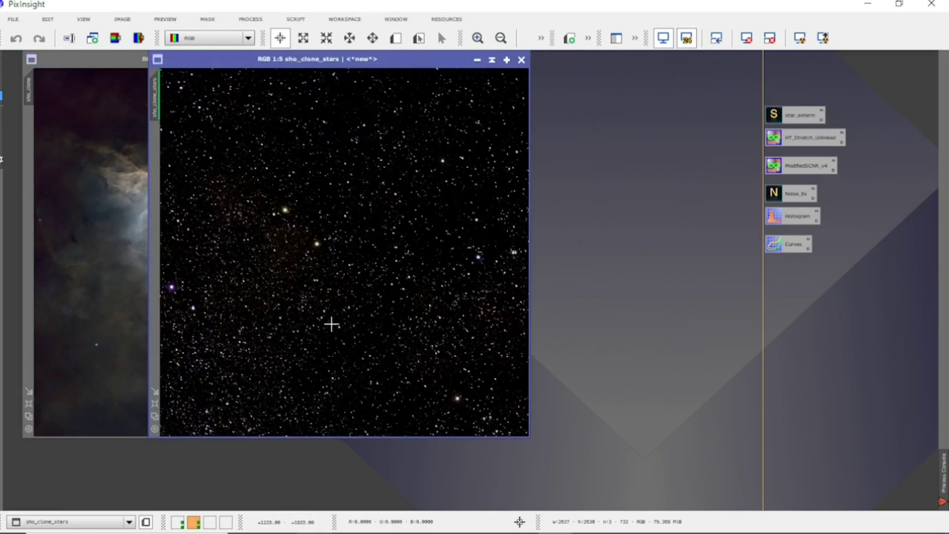
pyautogui.click(748, 41)
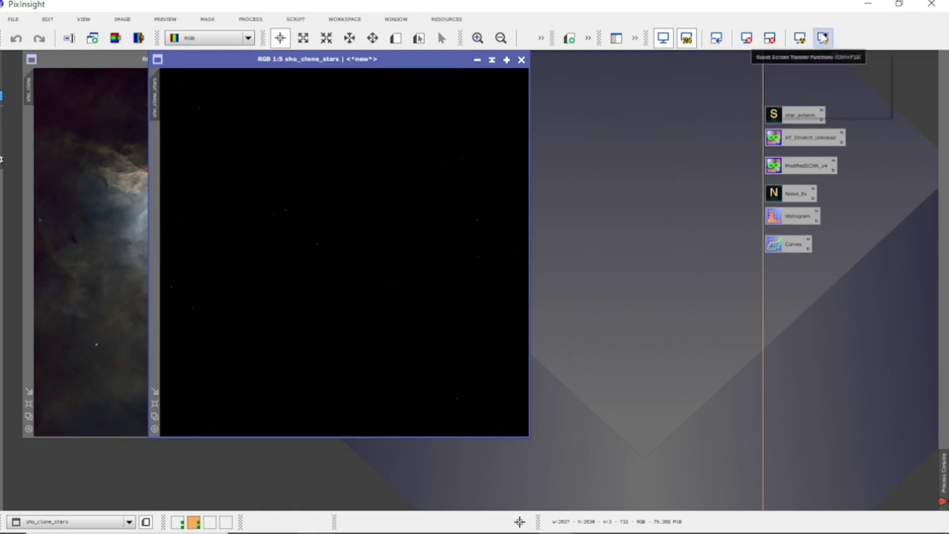
pyautogui.click(801, 39)
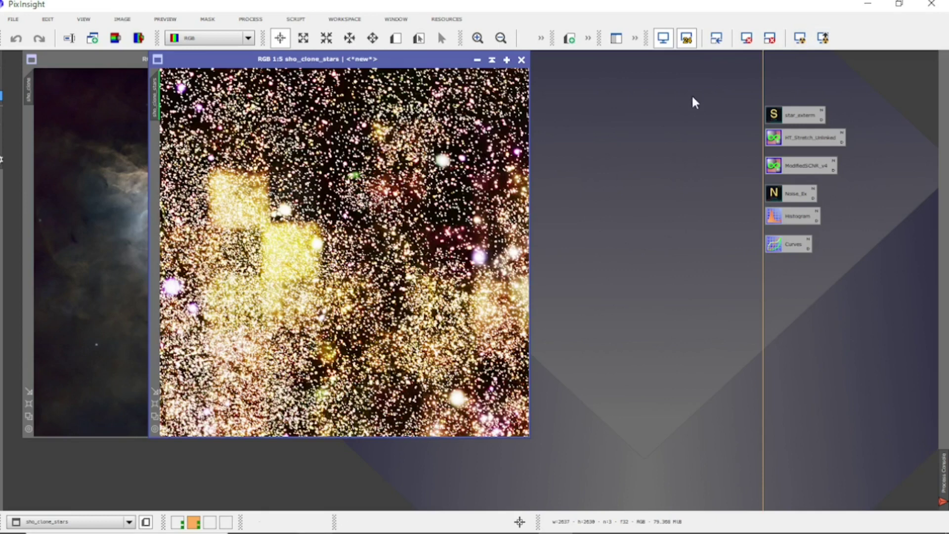
pyautogui.click(746, 38)
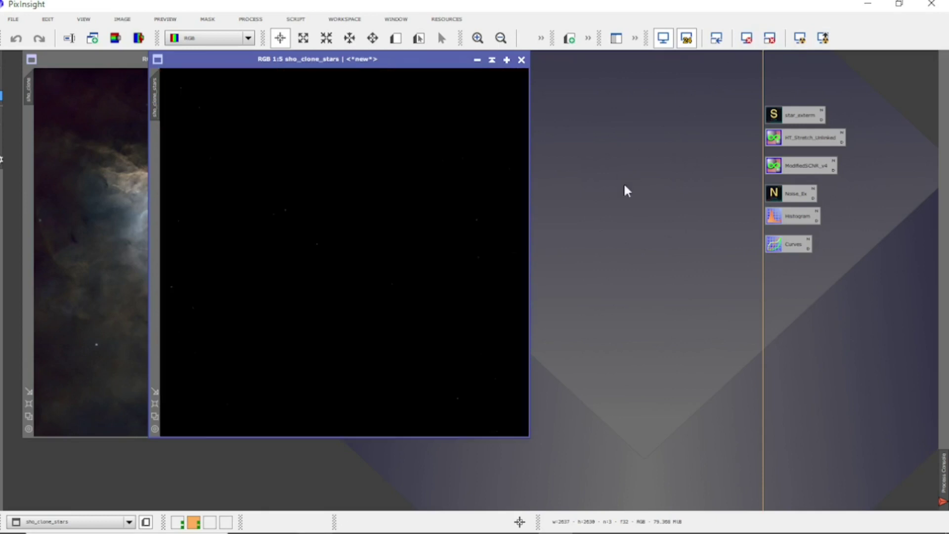
# Try the HT_Stretch_Unlinked stretch on sho_clone_stars, then undo it.
pyautogui.moveTo(806, 144); pyautogui.dragTo(376, 253)
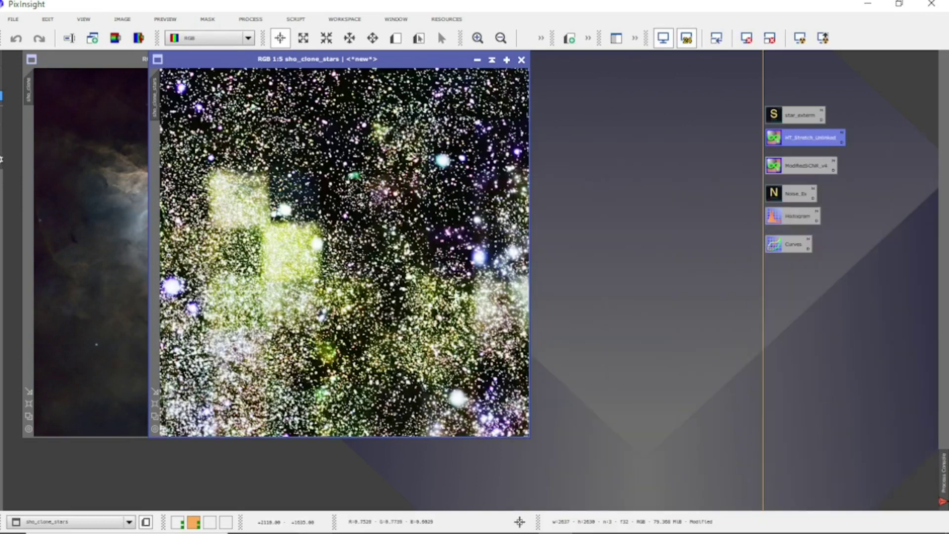
pyautogui.click(16, 38)
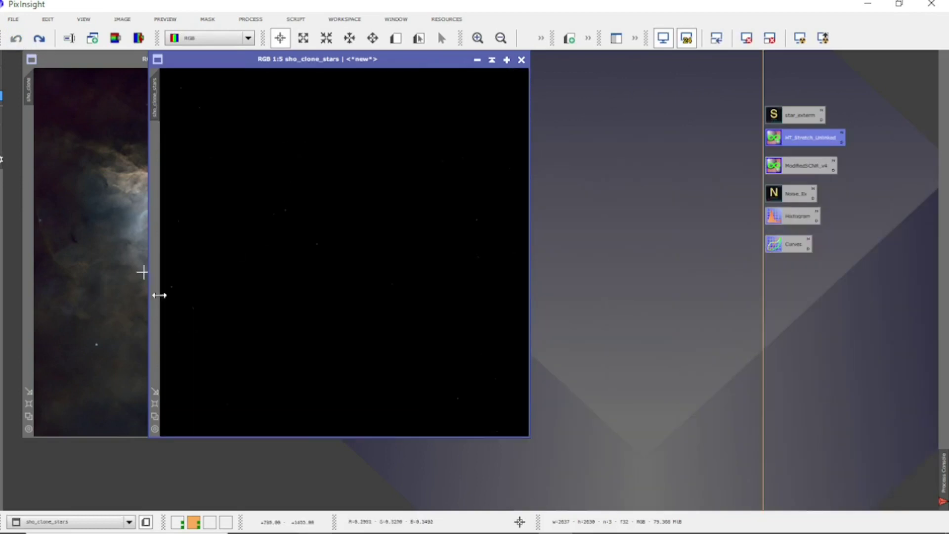
pyautogui.click(296, 19)
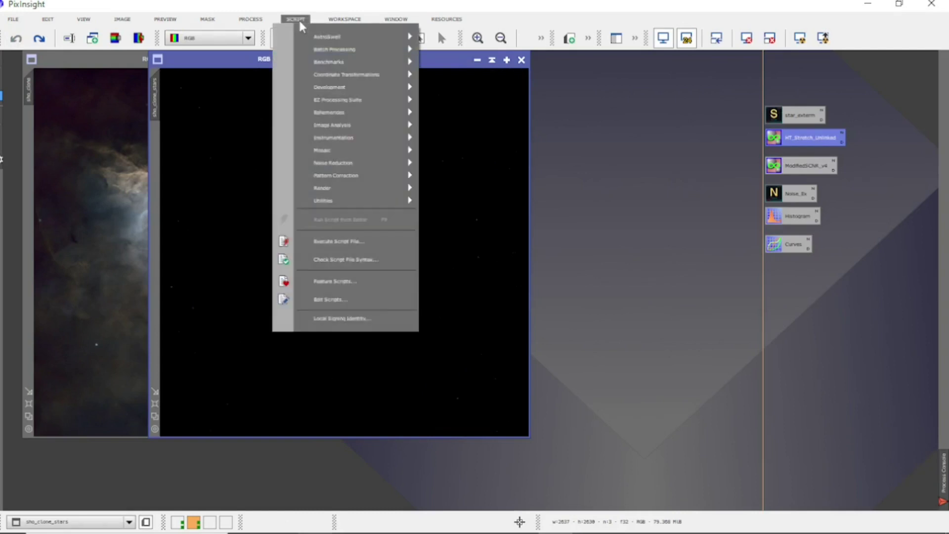
# Launch the GeneralisedHyperbolicStretch script, then close it without saving the log.
pyautogui.moveTo(331, 199)
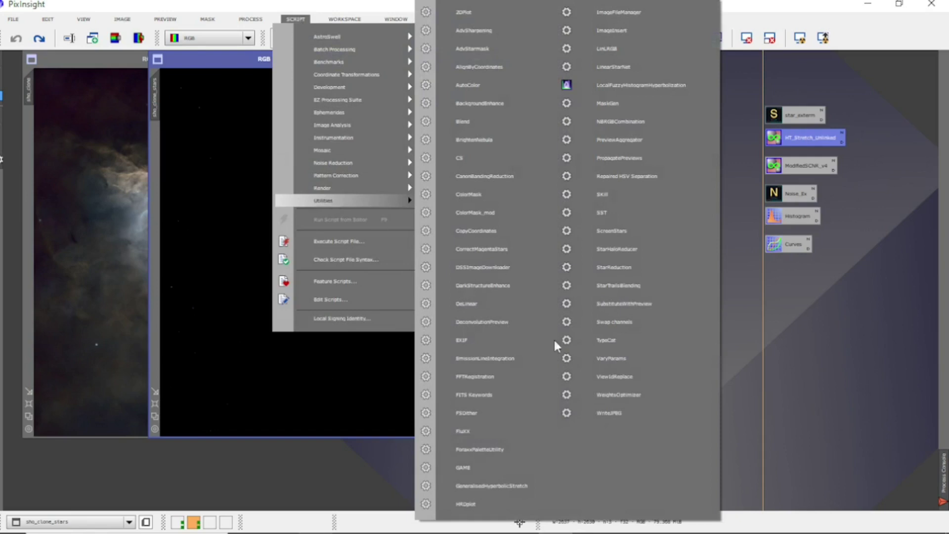
pyautogui.click(542, 487)
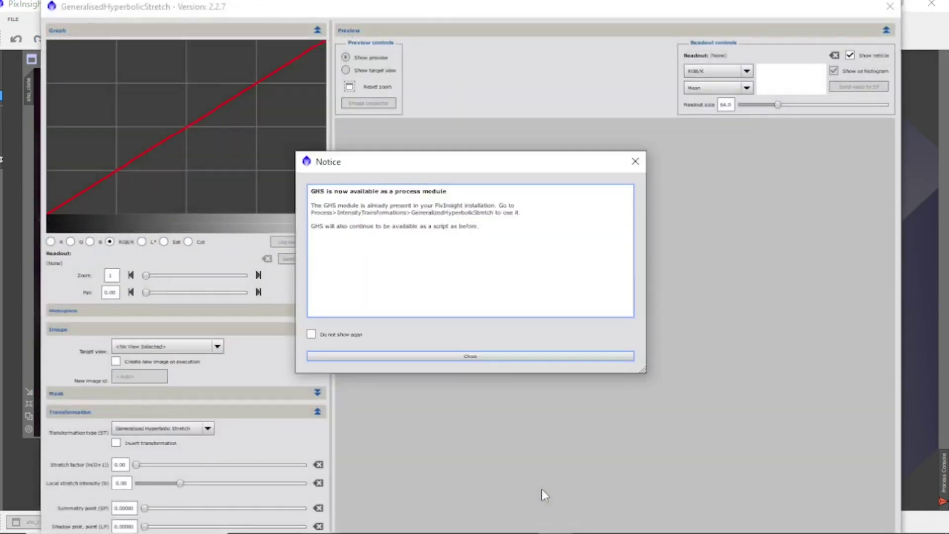
pyautogui.click(506, 358)
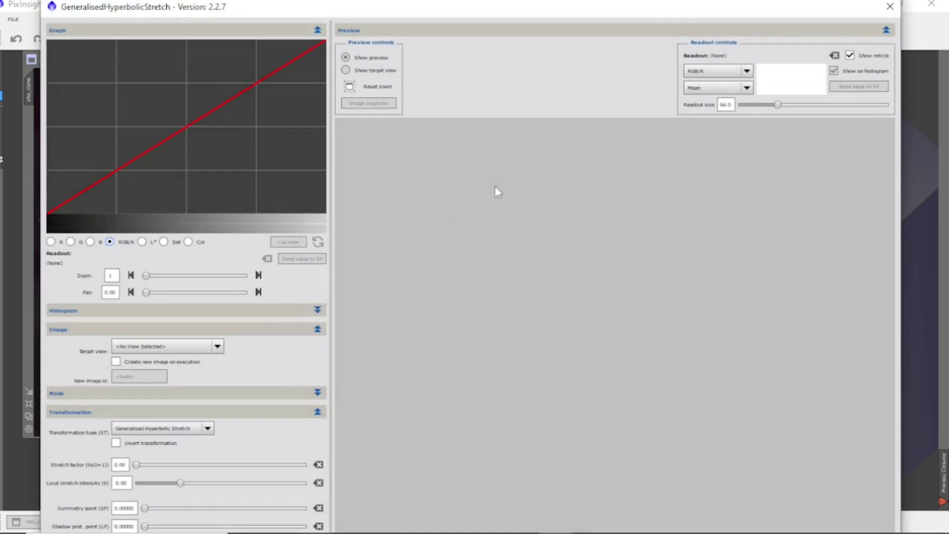
pyautogui.moveTo(416, 15); pyautogui.dragTo(465, 15)
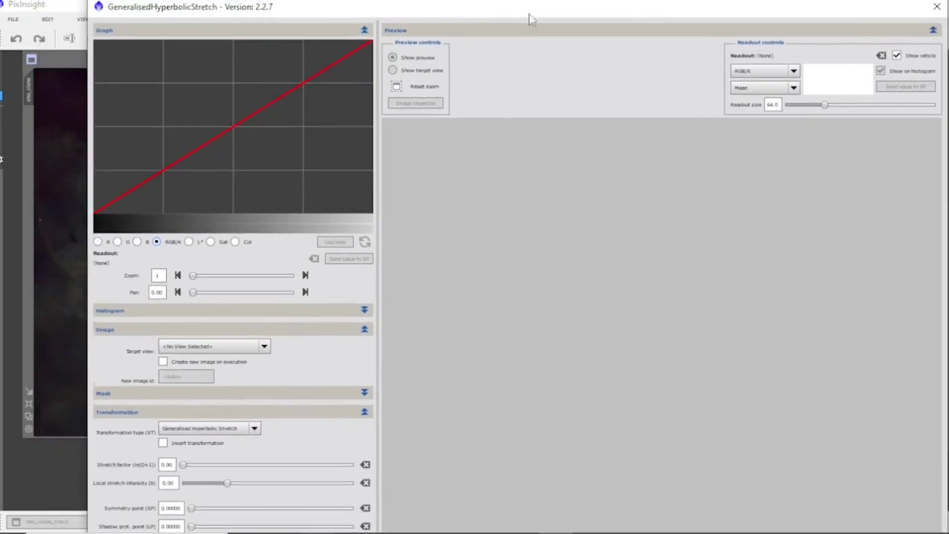
pyautogui.click(936, 7)
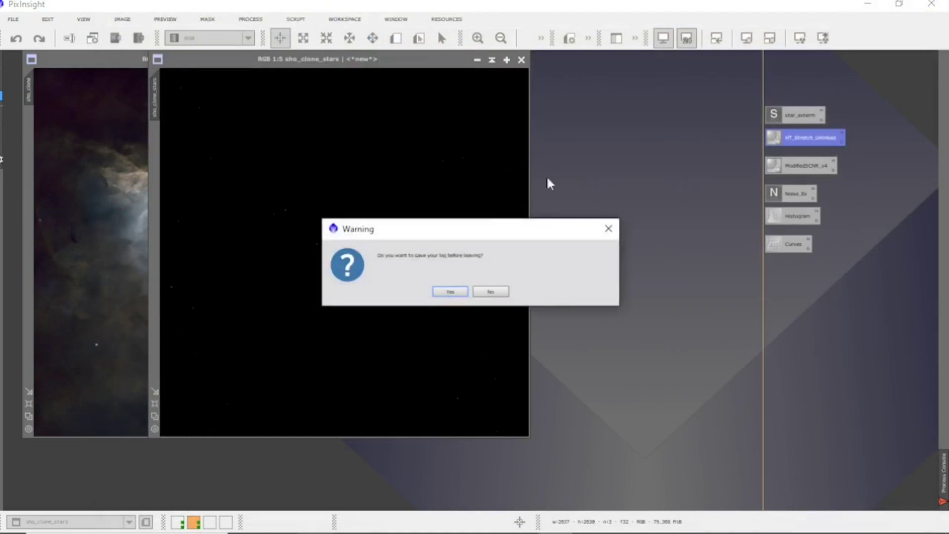
pyautogui.click(491, 292)
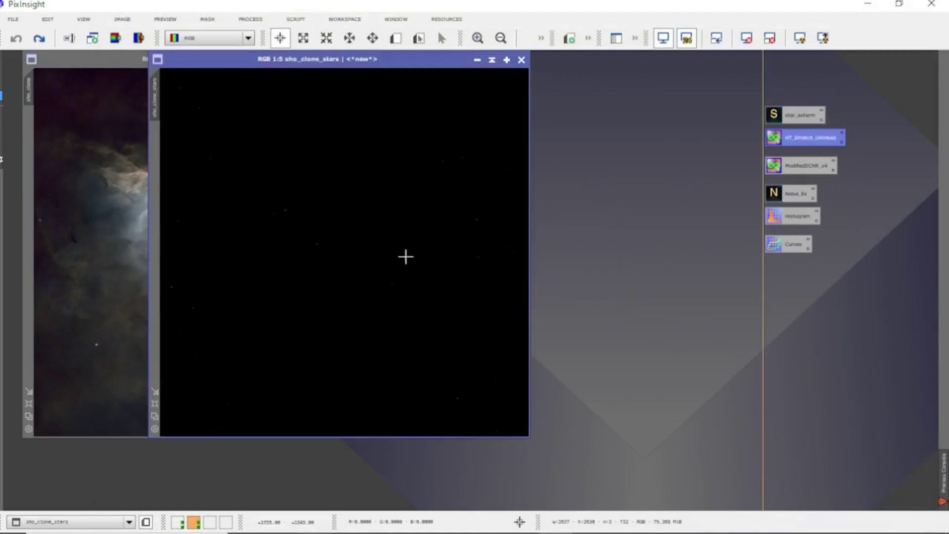
# Stretch sho_clone_stars with an Arcsinh GeneralizedHyperbolicStretch using a raised stretch factor.
pyautogui.click(250, 20)
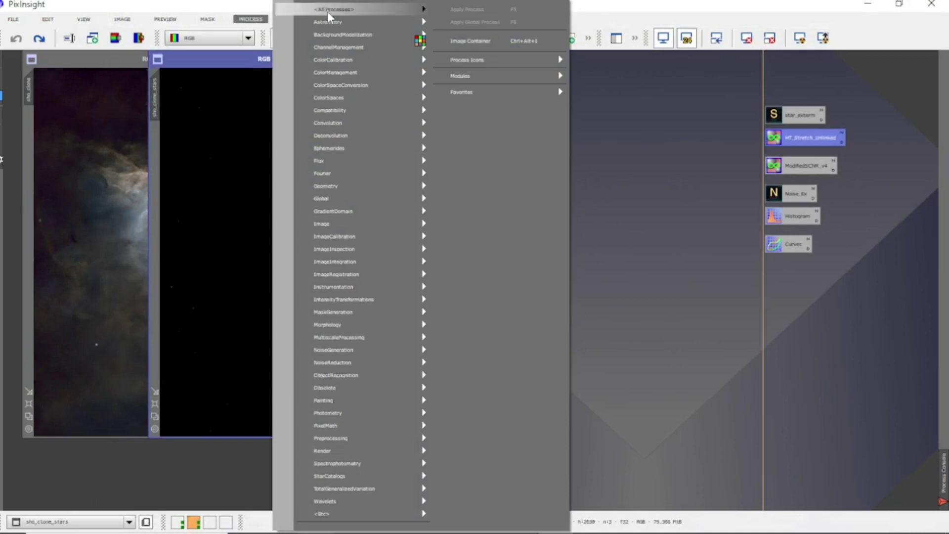
pyautogui.moveTo(327, 11)
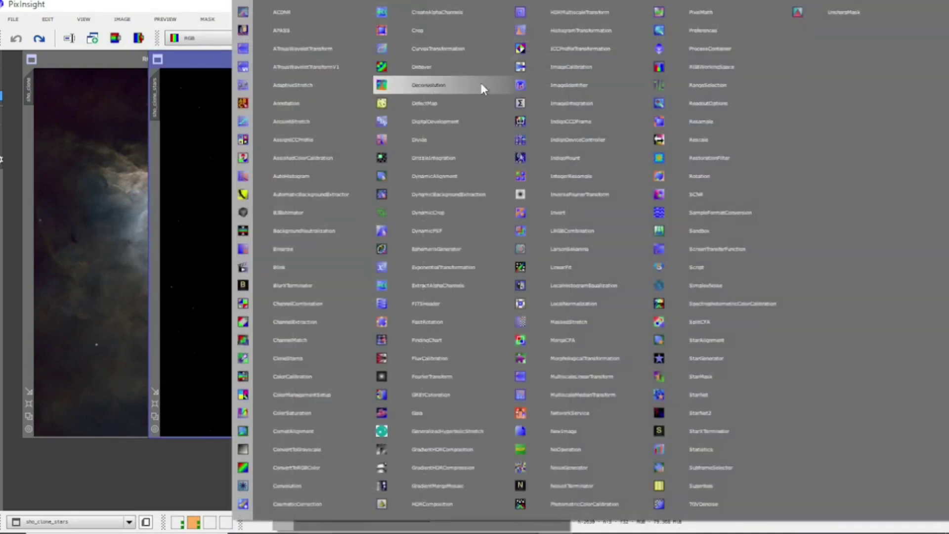
pyautogui.click(426, 429)
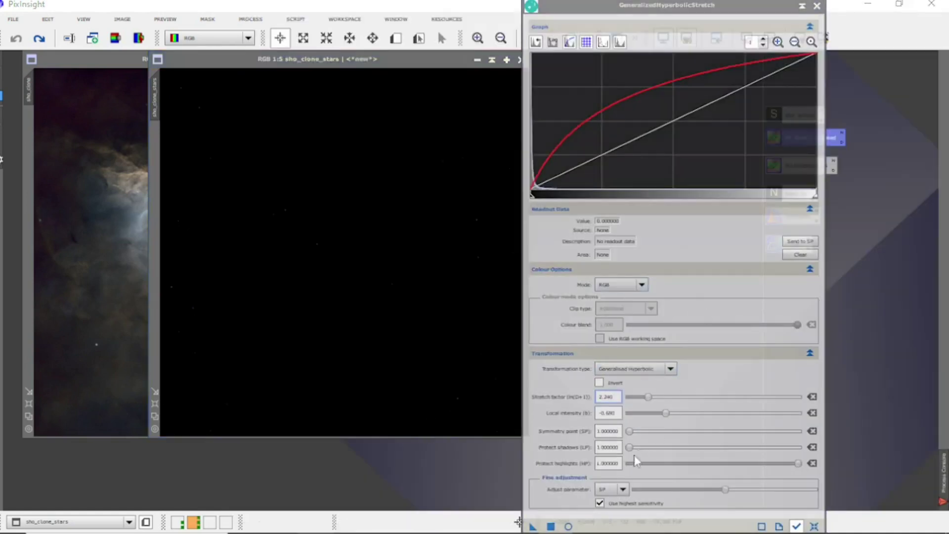
pyautogui.click(814, 526)
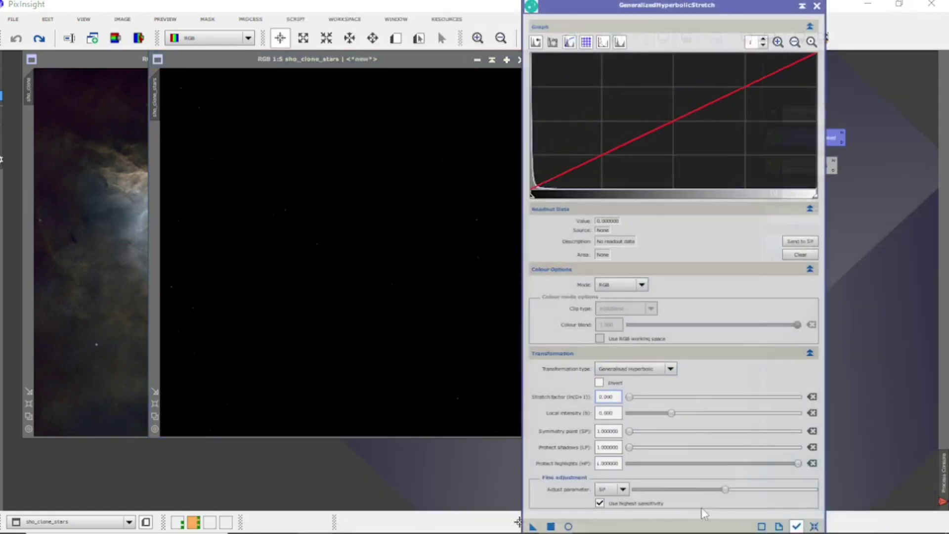
pyautogui.click(569, 526)
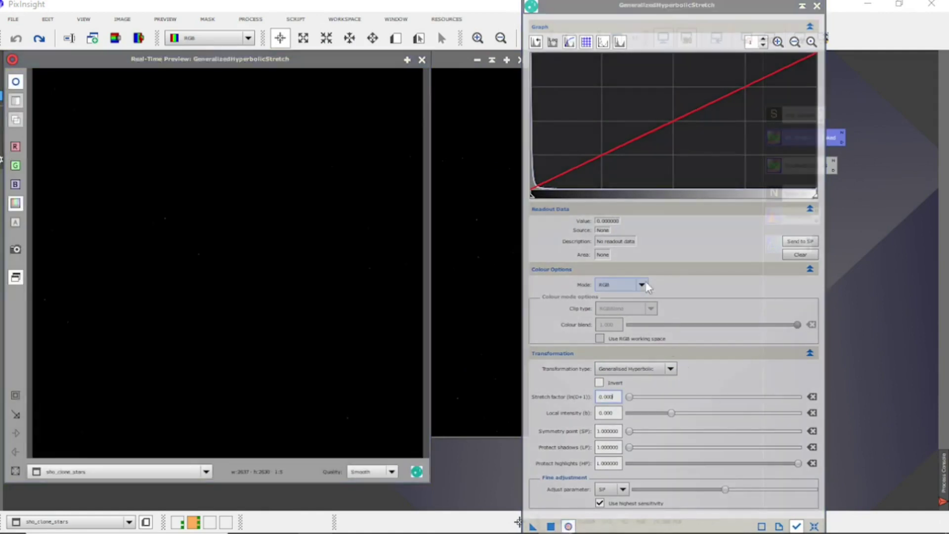
pyautogui.click(671, 368)
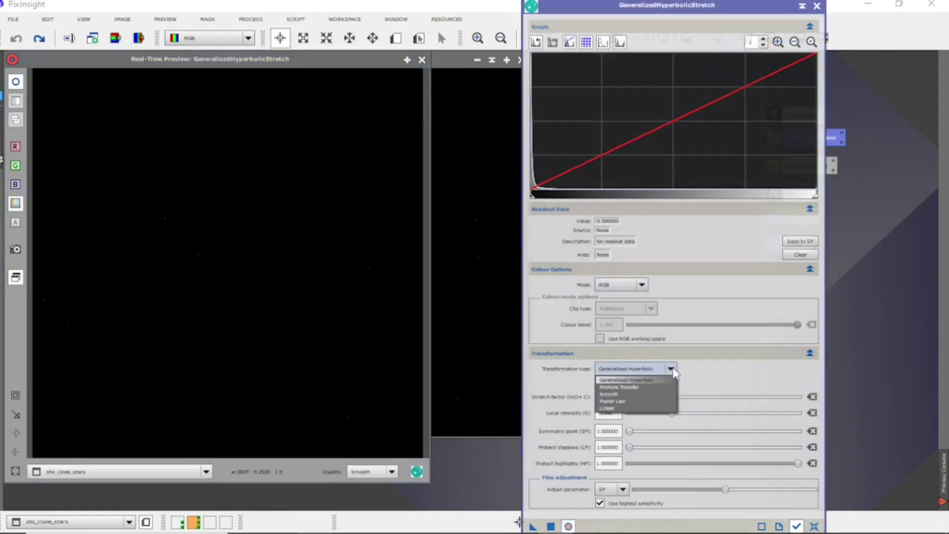
pyautogui.click(642, 393)
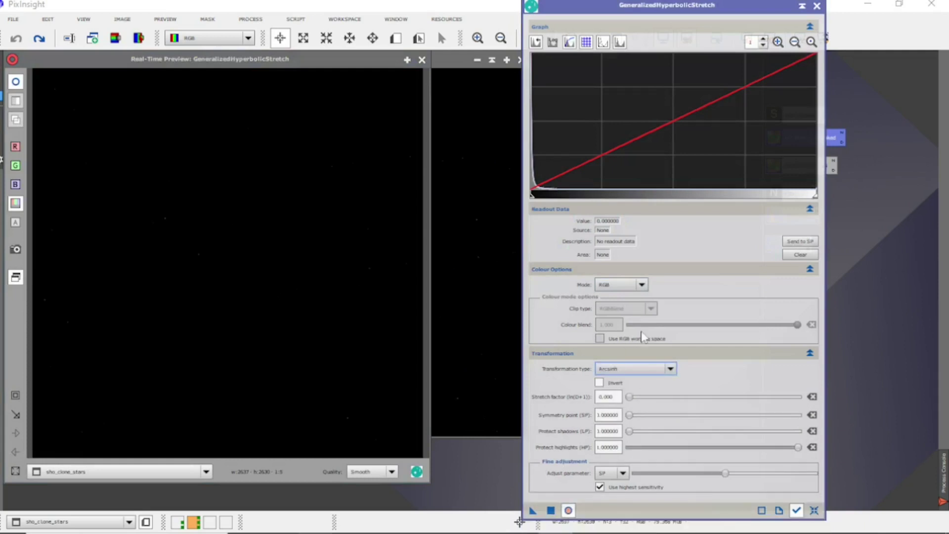
pyautogui.moveTo(630, 396); pyautogui.dragTo(684, 387)
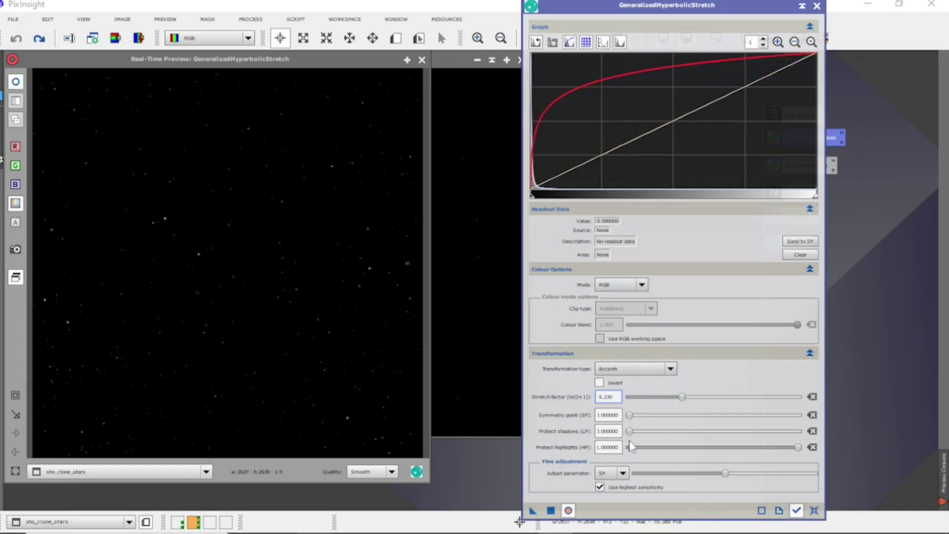
pyautogui.click(552, 510)
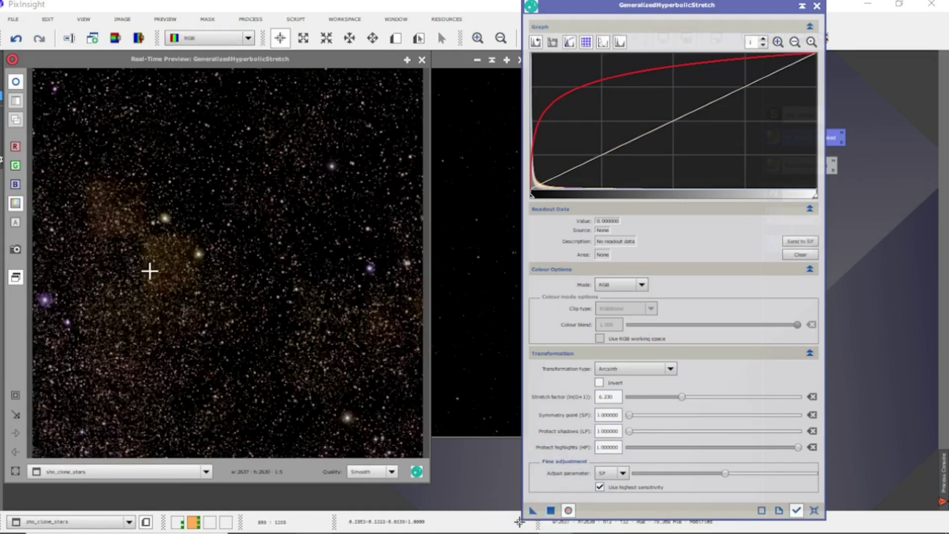
# Apply a second GHS stretch with stretch factor 1.580 to the stars, then close the tool.
pyautogui.click(814, 512)
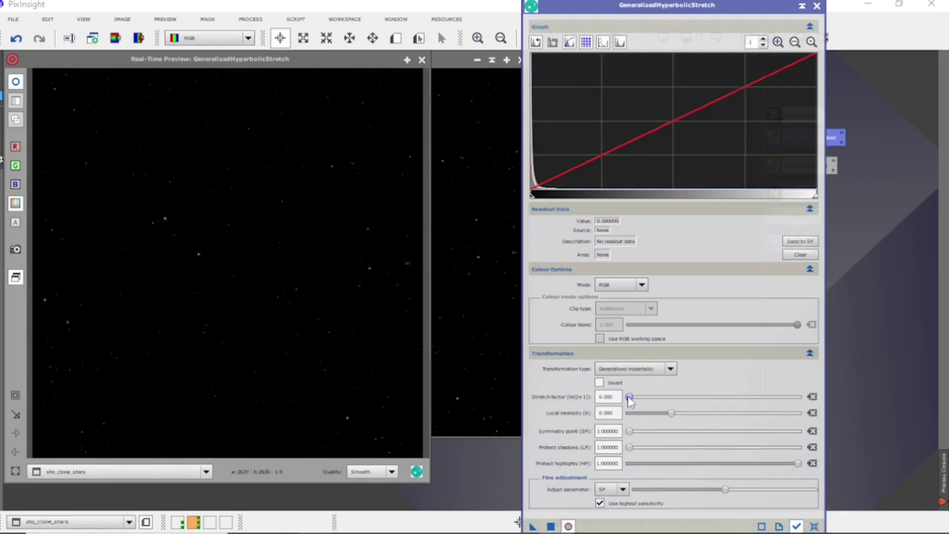
pyautogui.moveTo(628, 399); pyautogui.dragTo(641, 399)
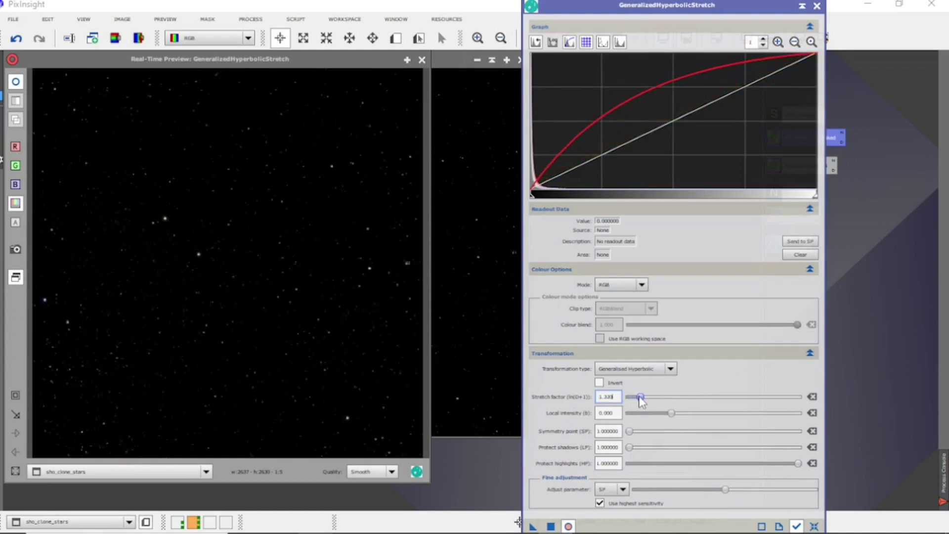
pyautogui.moveTo(641, 398); pyautogui.dragTo(645, 398)
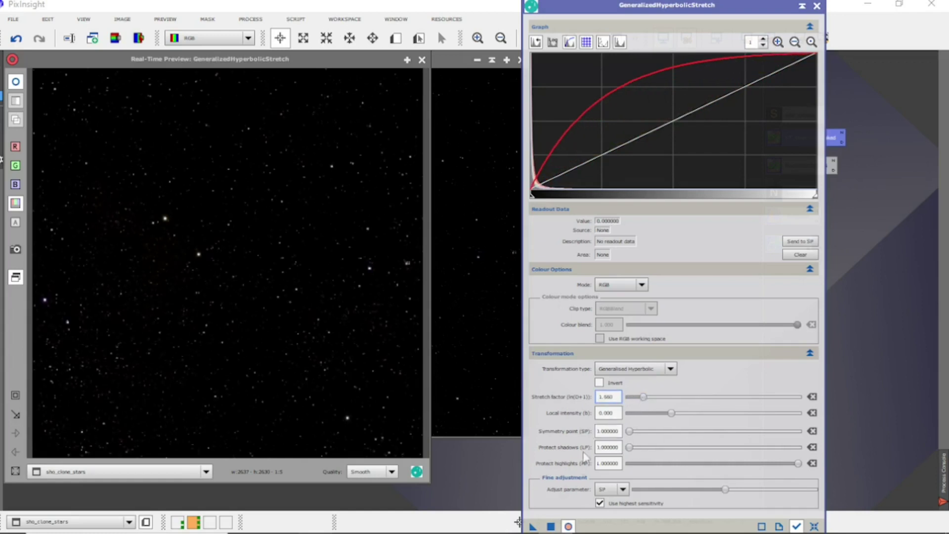
pyautogui.click(551, 527)
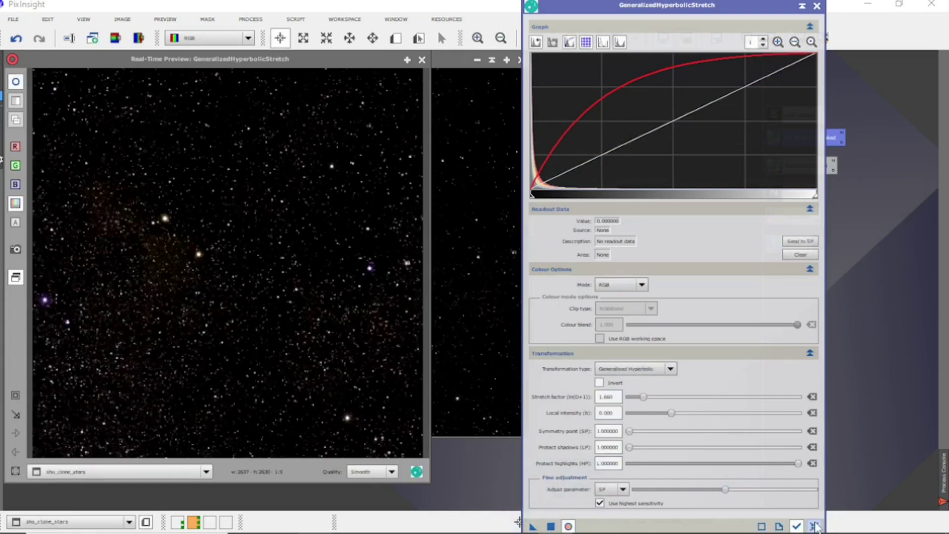
pyautogui.click(815, 526)
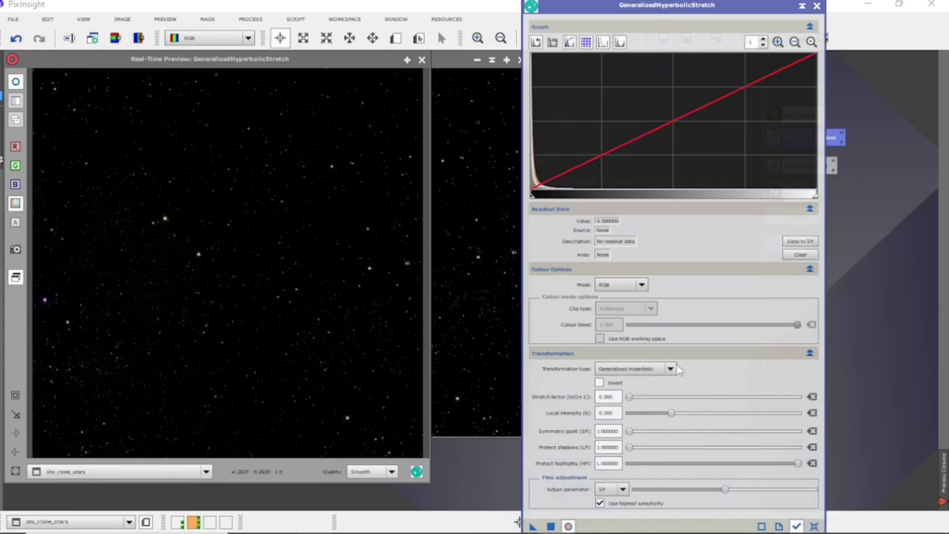
pyautogui.click(422, 60)
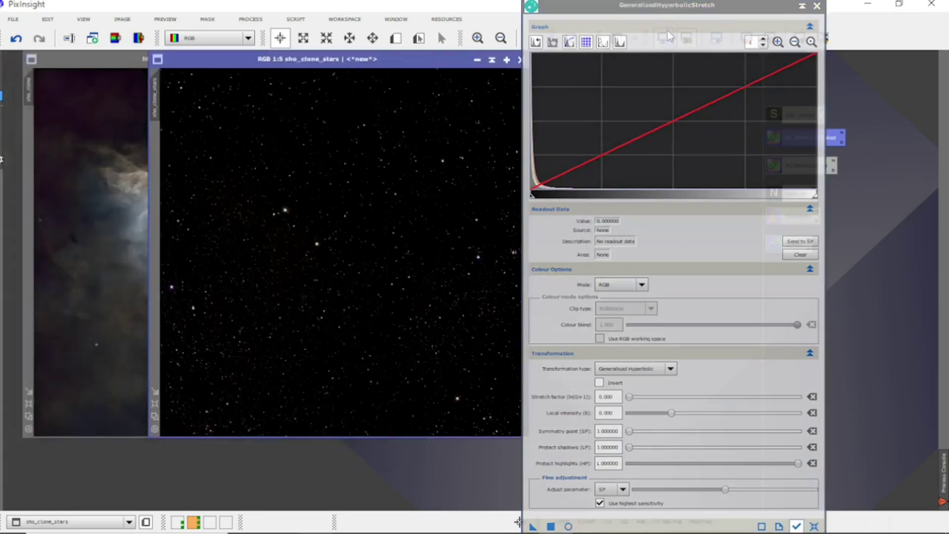
pyautogui.click(817, 7)
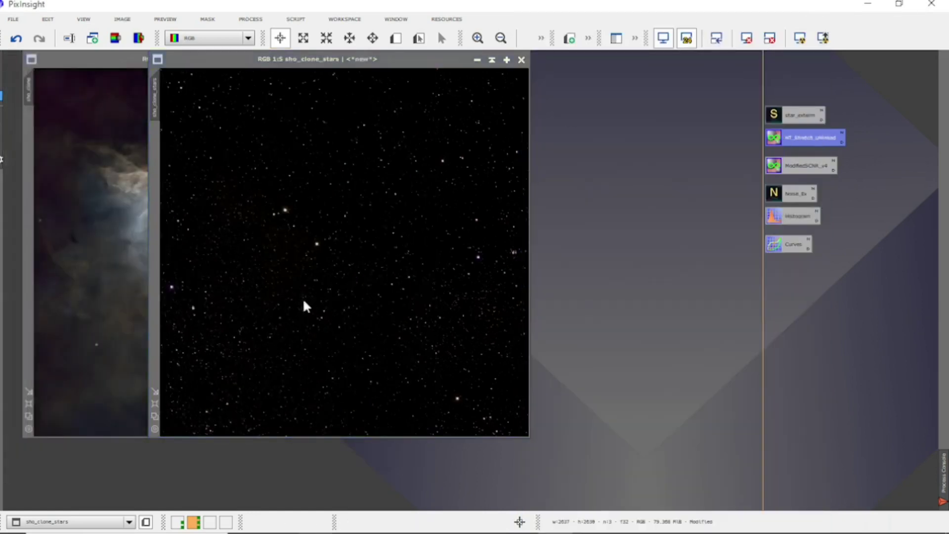
# Launch the ScreenStars script and set sho_clone as the starless image.
pyautogui.moveTo(395, 64); pyautogui.dragTo(447, 61)
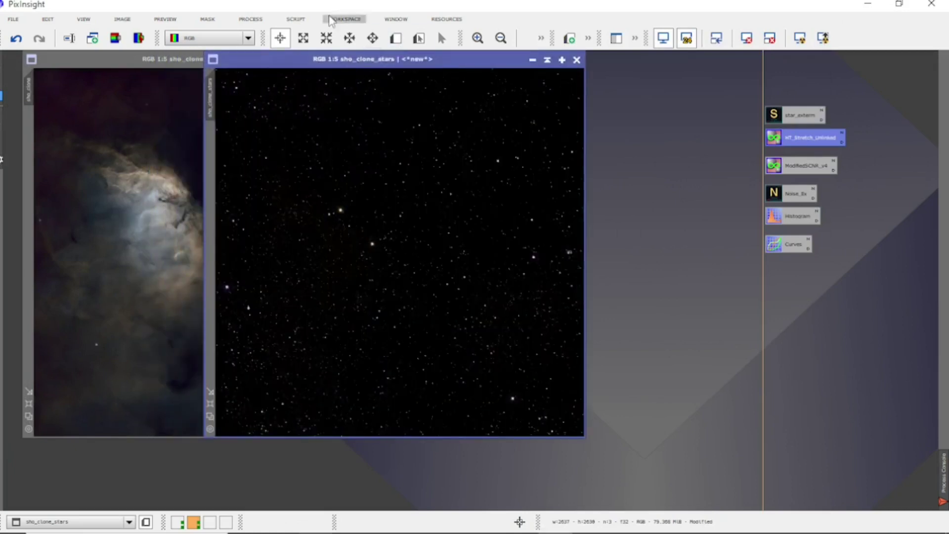
pyautogui.click(295, 22)
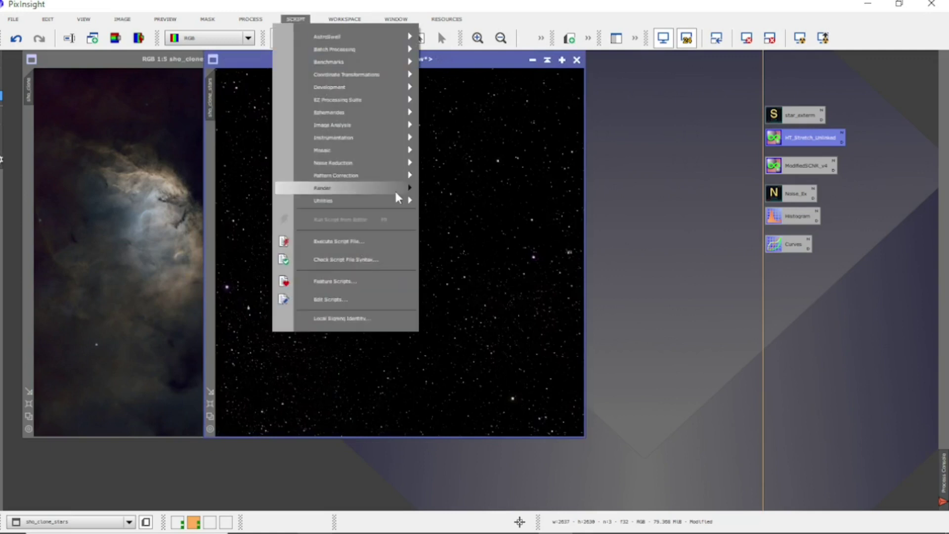
pyautogui.moveTo(389, 202)
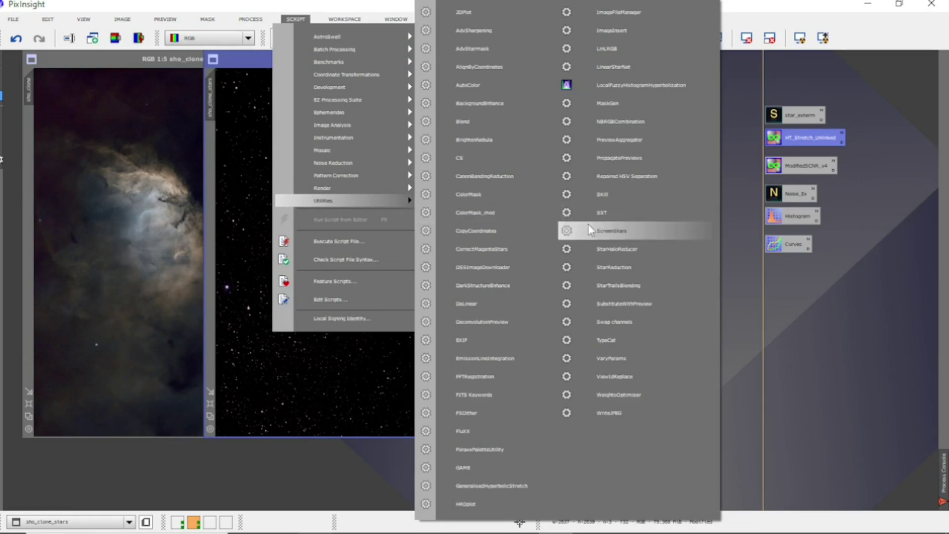
pyautogui.click(646, 235)
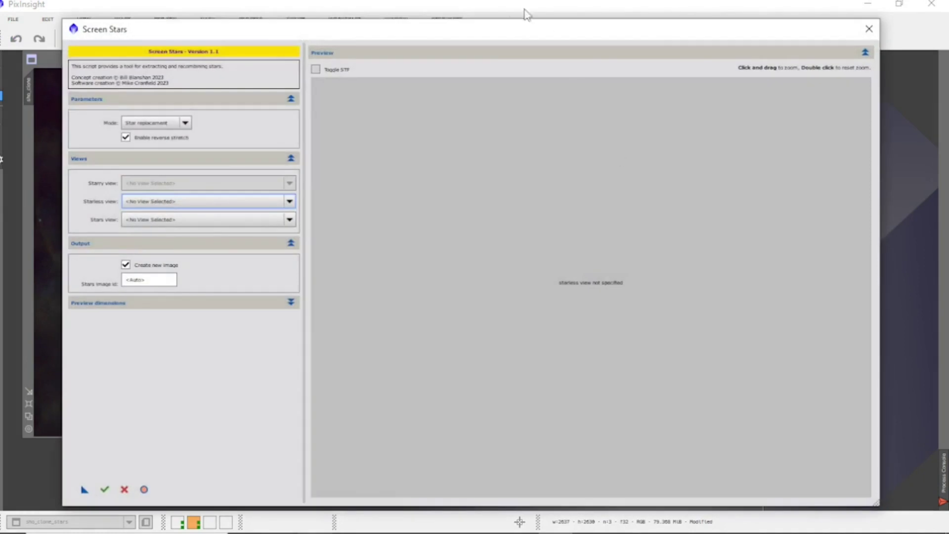
pyautogui.moveTo(500, 34); pyautogui.dragTo(541, 26)
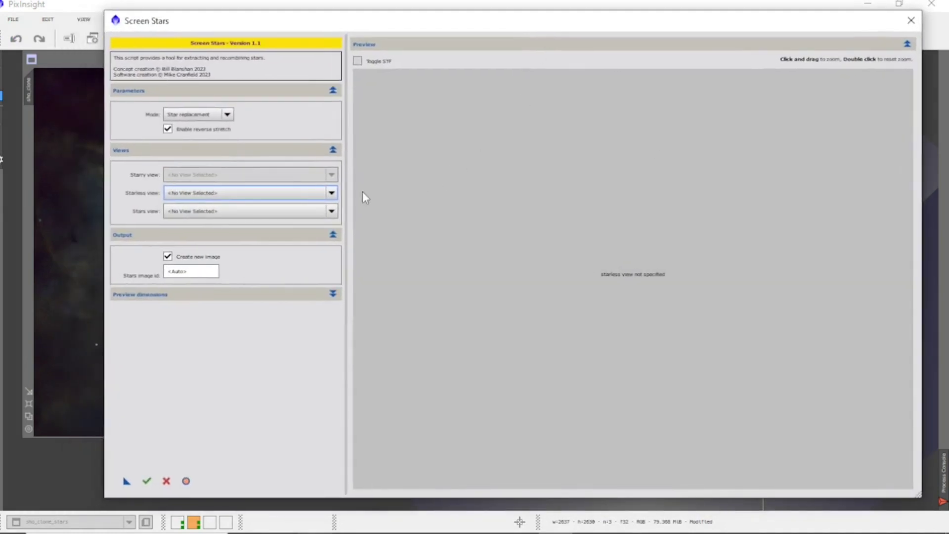
pyautogui.click(331, 193)
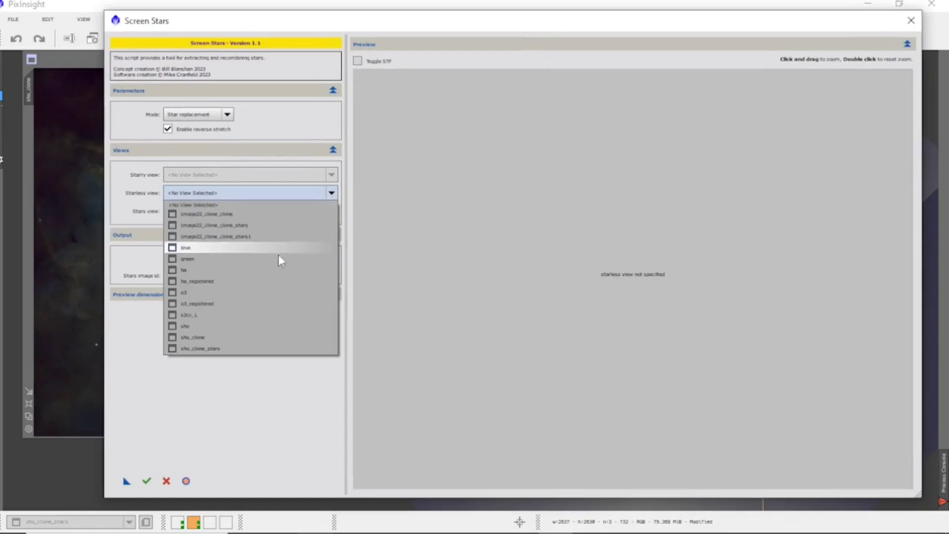
pyautogui.click(257, 340)
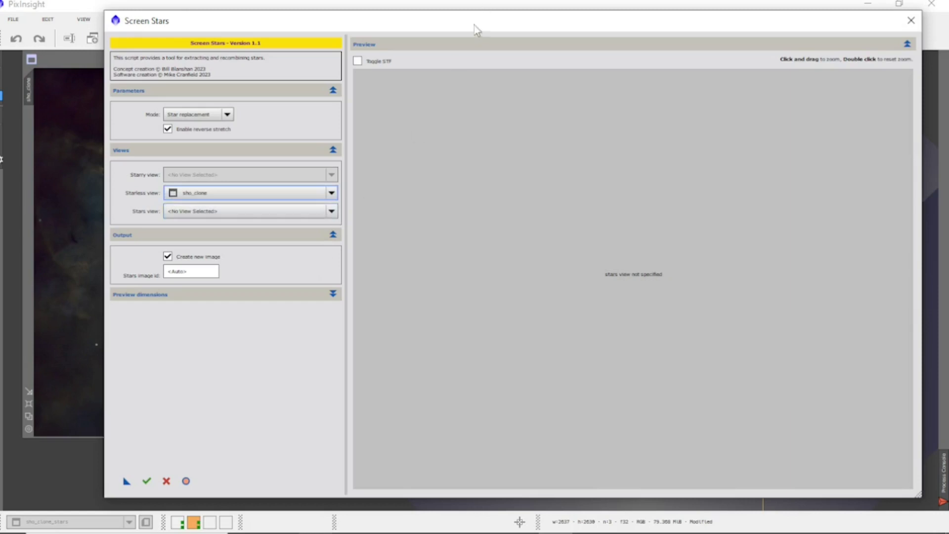
# Set sho_clone_stars as the stars image, run the recombination and close the dialog.
pyautogui.moveTo(475, 28); pyautogui.dragTo(456, 15)
pyautogui.click(312, 200)
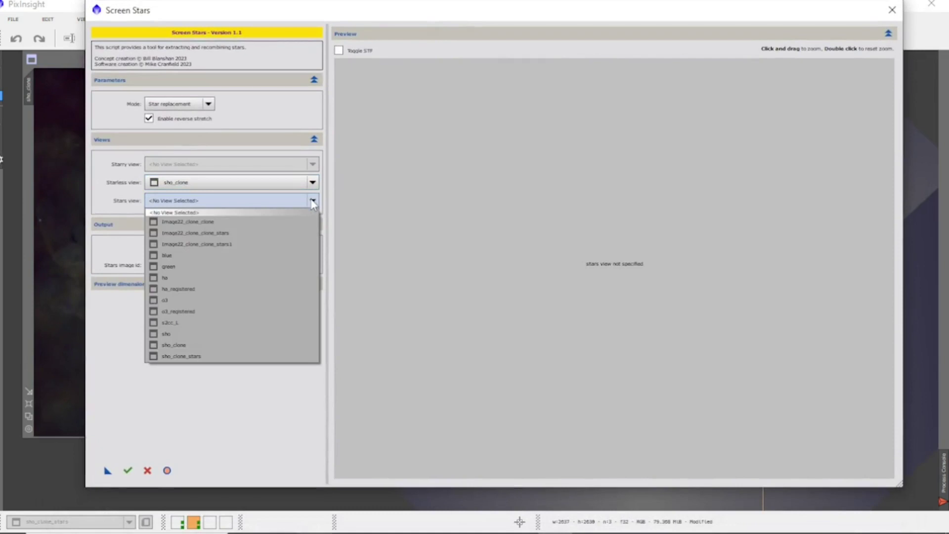
pyautogui.click(228, 355)
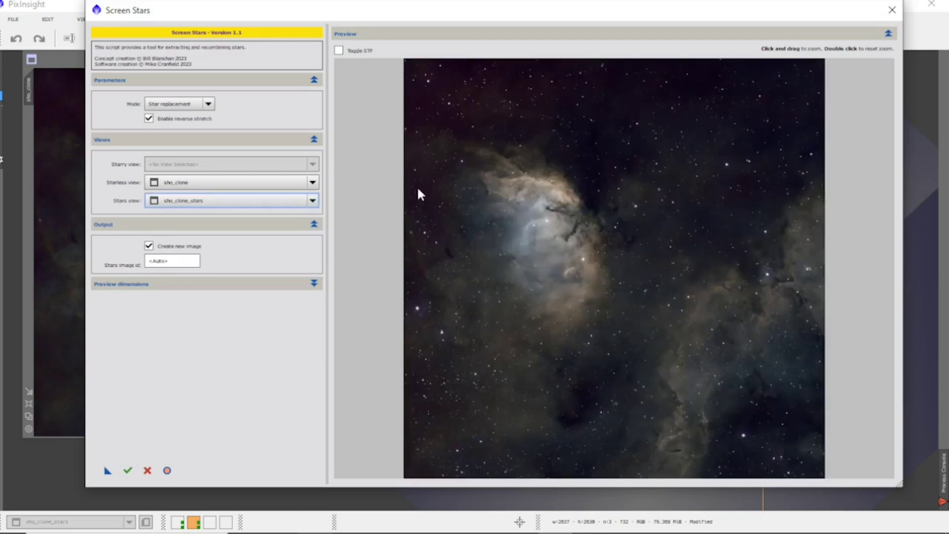
pyautogui.moveTo(451, 9); pyautogui.dragTo(413, 11)
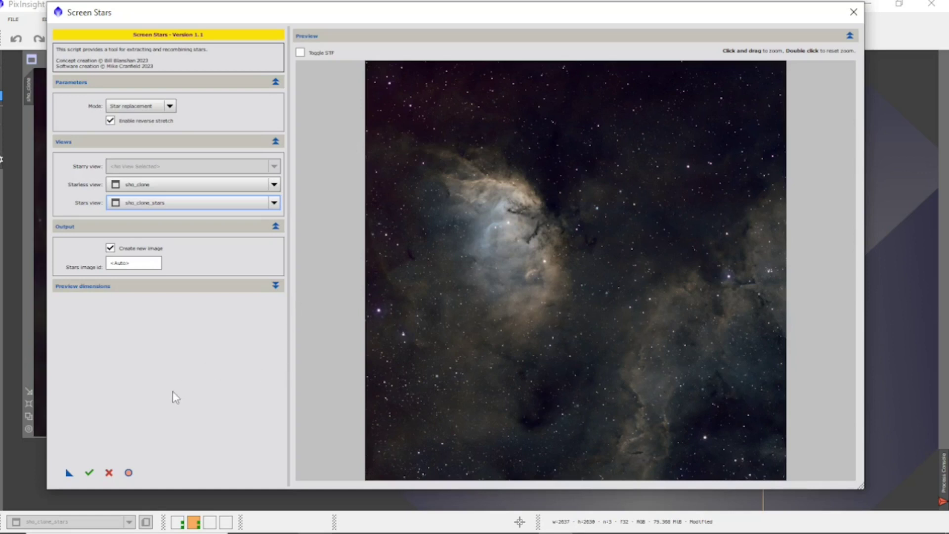
pyautogui.click(89, 474)
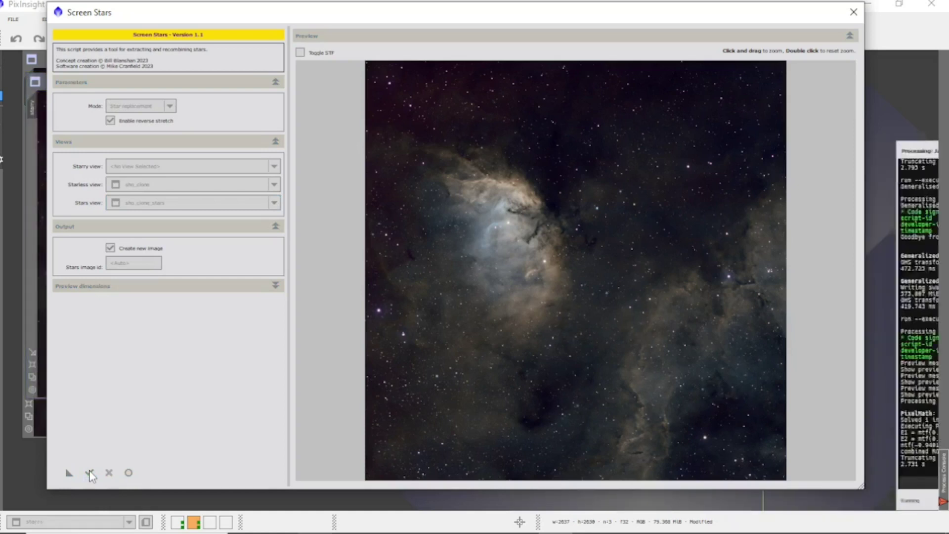
pyautogui.click(855, 13)
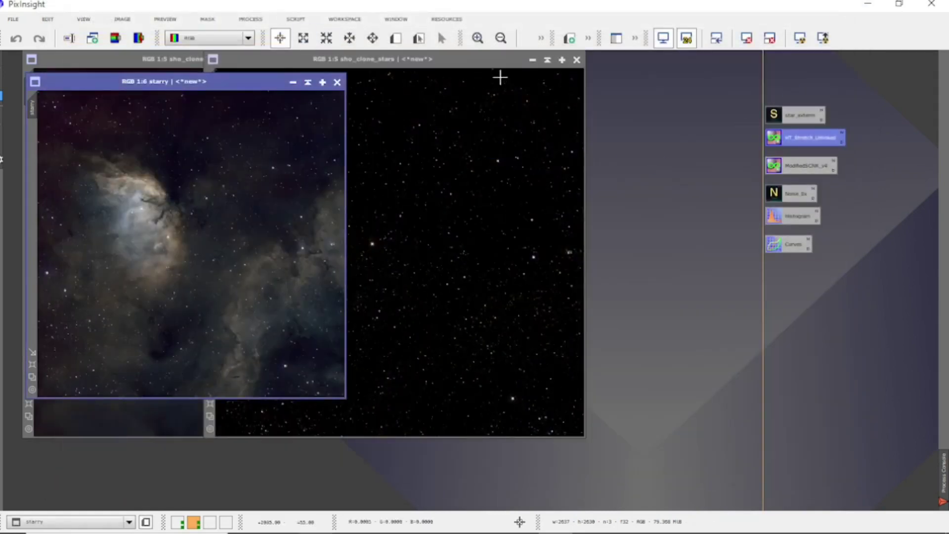
# Minimize sho_clone_stars and sho_clone, then move and enlarge the starry image window.
pyautogui.click(533, 61)
pyautogui.click(350, 60)
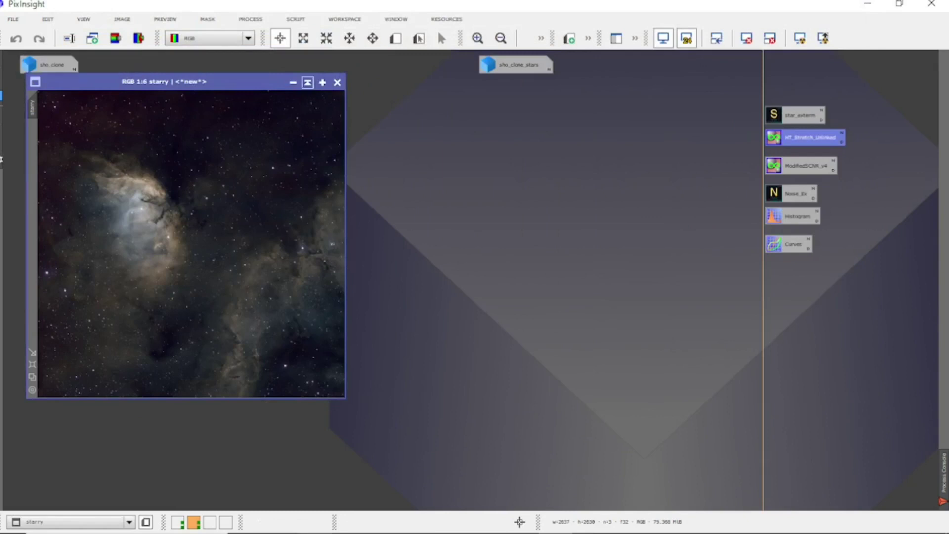
pyautogui.moveTo(271, 81); pyautogui.dragTo(354, 59)
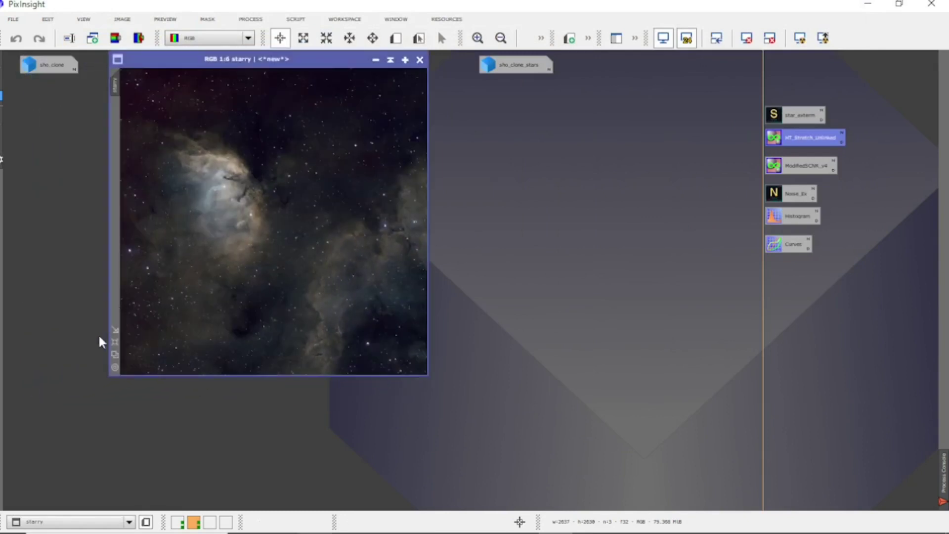
pyautogui.moveTo(428, 375); pyautogui.dragTo(602, 504)
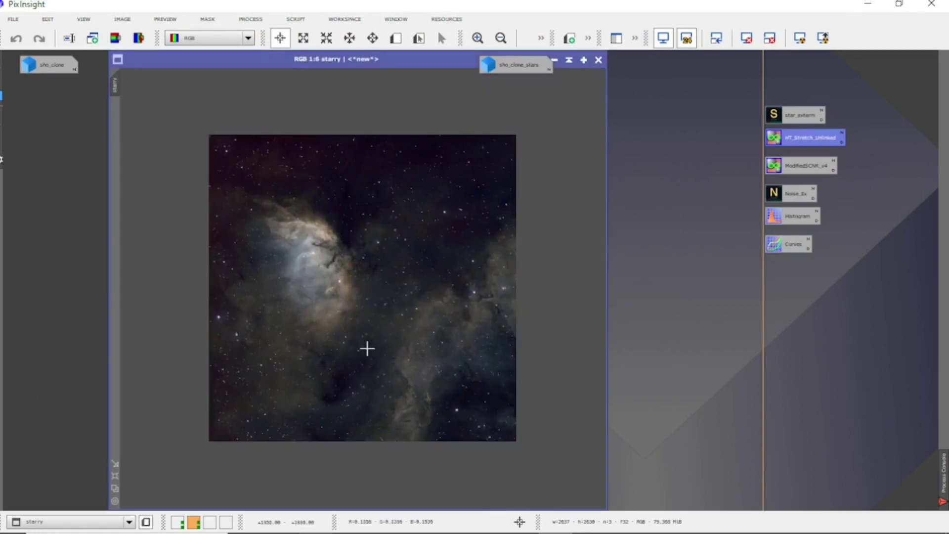
pyautogui.scroll(-2, 366, 345)
pyautogui.scroll(4, 367, 345)
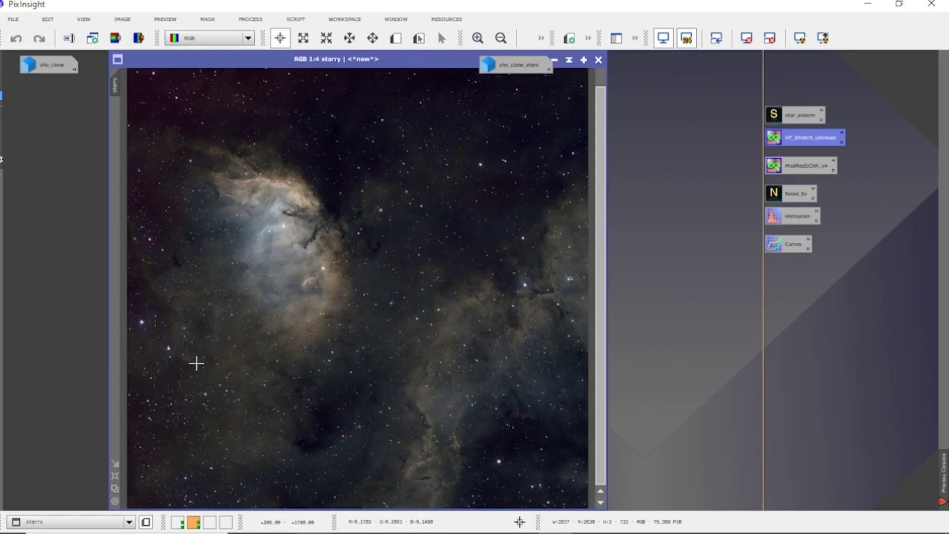
# Invert the starry image and apply ModifiedSCNR_v4 to remove green star fringes, then zoom to inspect.
pyautogui.hotkey('ctrl', 'i')
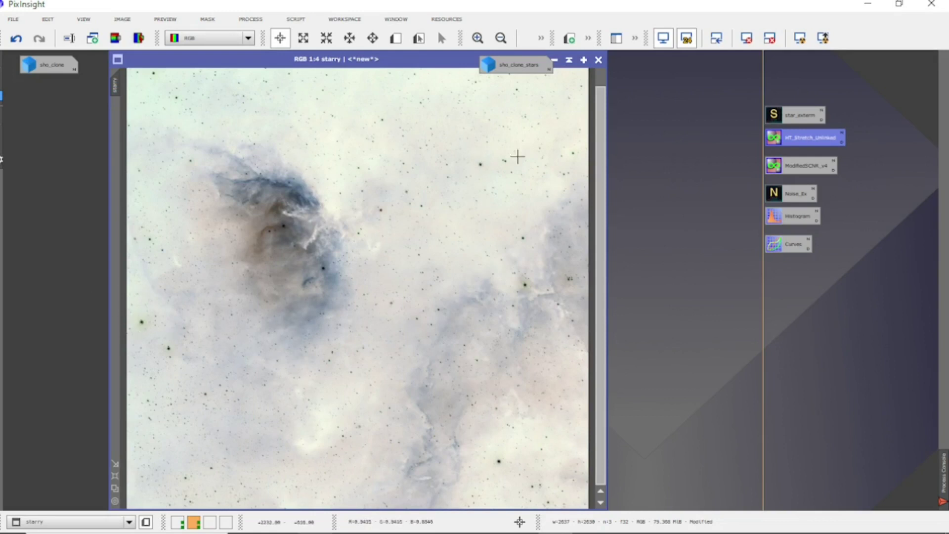
pyautogui.moveTo(793, 170); pyautogui.dragTo(449, 254)
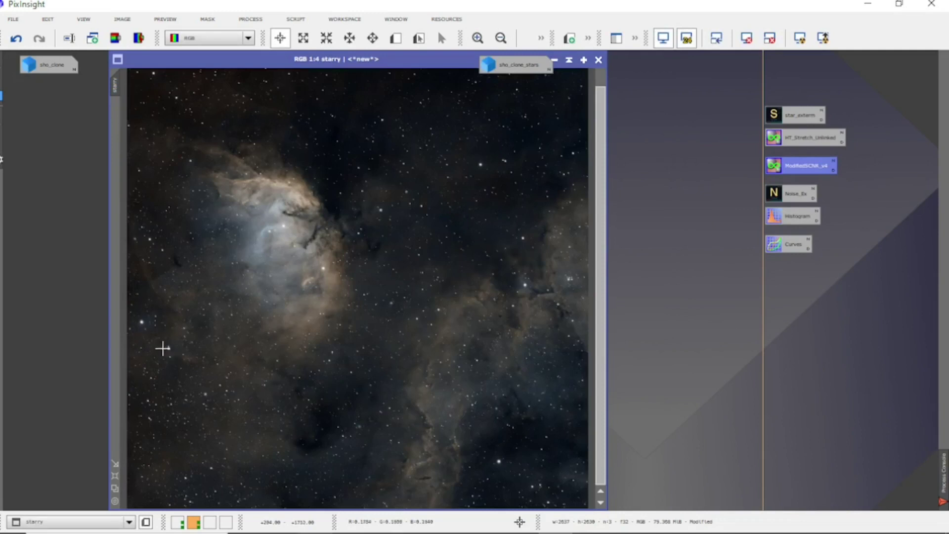
pyautogui.scroll(1, 372, 311)
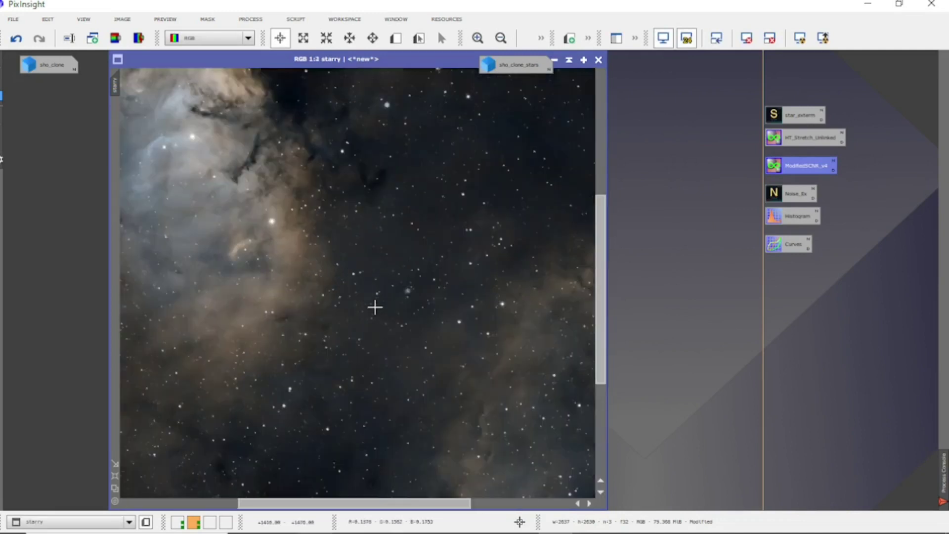
pyautogui.scroll(1, 375, 305)
pyautogui.scroll(-2, 332, 216)
pyautogui.scroll(3, 313, 224)
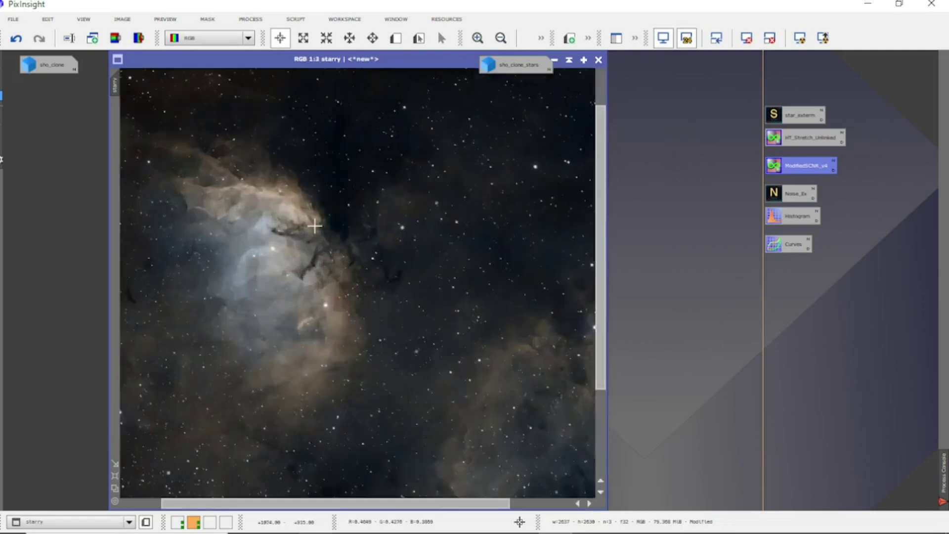
pyautogui.scroll(-2, 314, 223)
pyautogui.scroll(1, 318, 238)
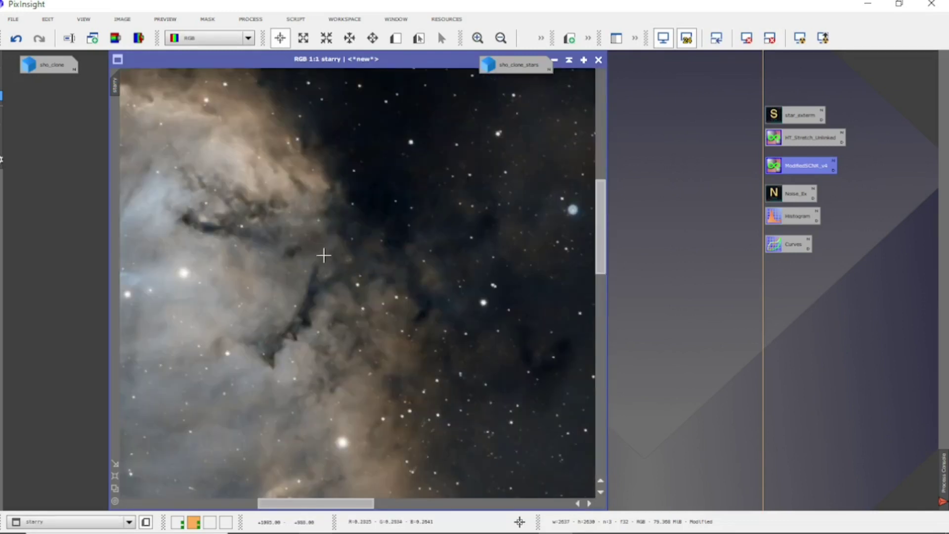
pyautogui.scroll(-2, 297, 300)
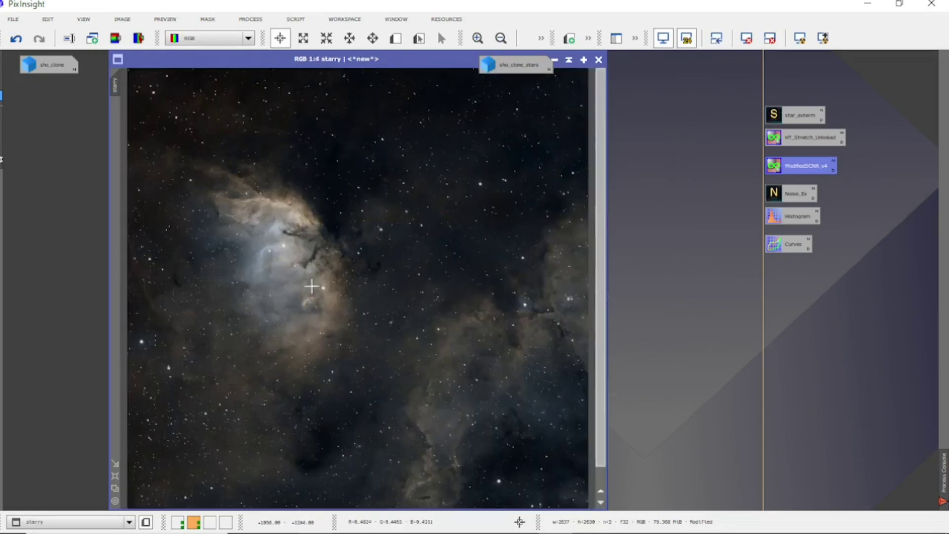
# Sharpen the starry image with AdvSharpening using layer biases 0.00, 0.40, 0.10, 0.00.
pyautogui.click(295, 20)
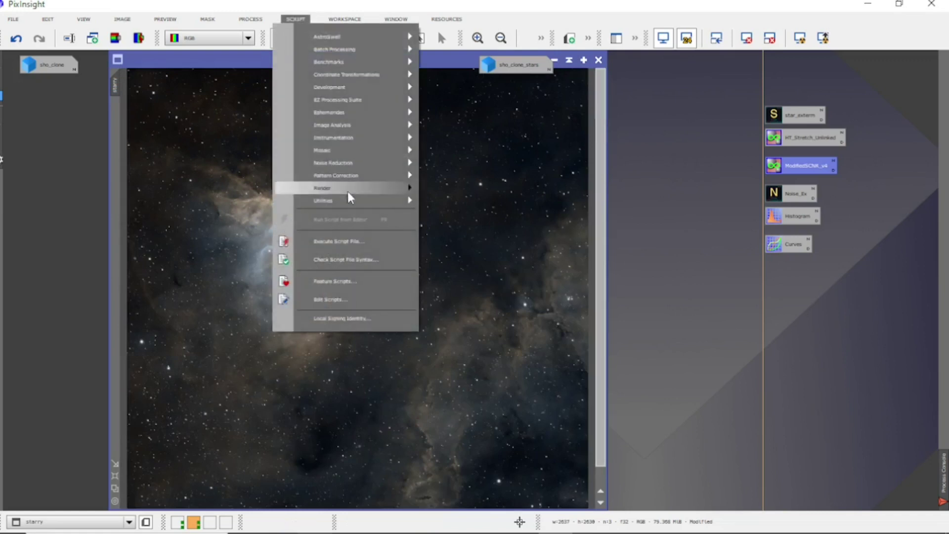
pyautogui.moveTo(348, 199)
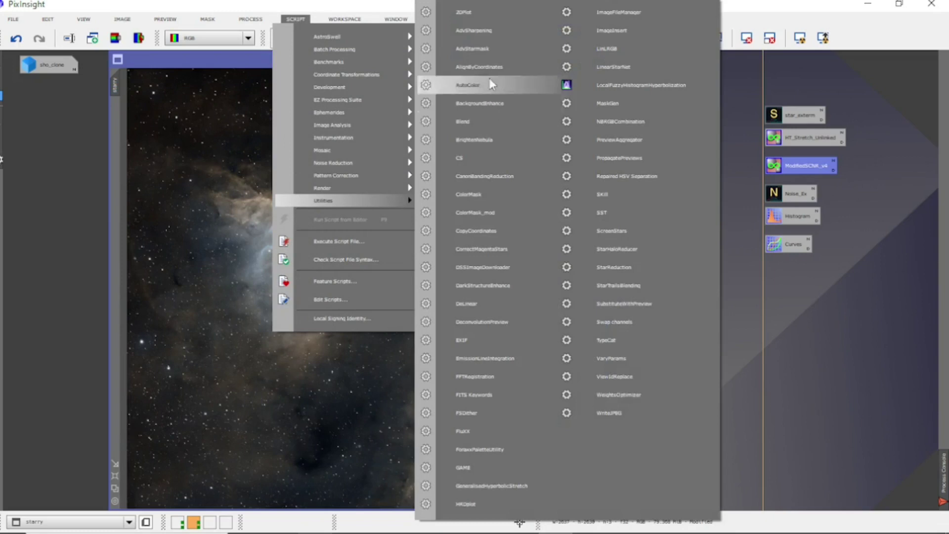
pyautogui.click(504, 30)
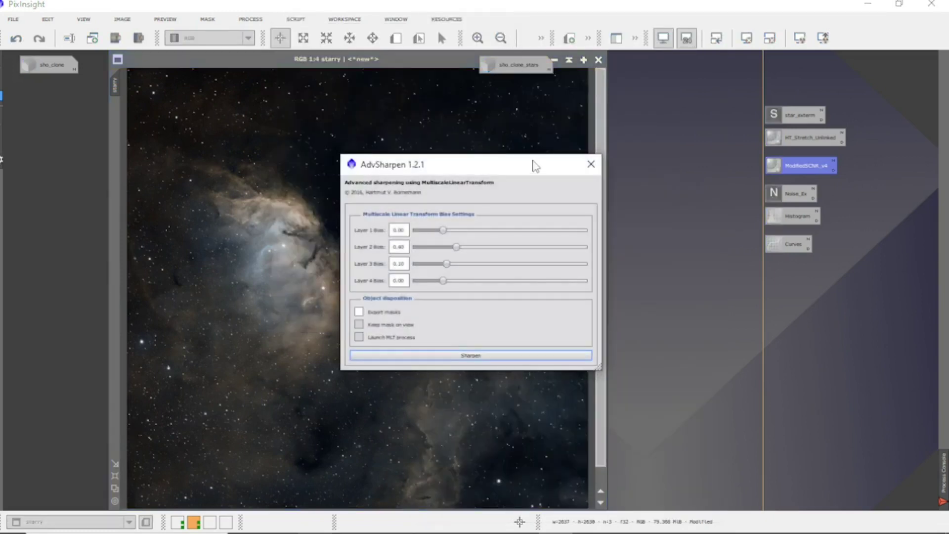
pyautogui.moveTo(534, 166); pyautogui.dragTo(646, 114)
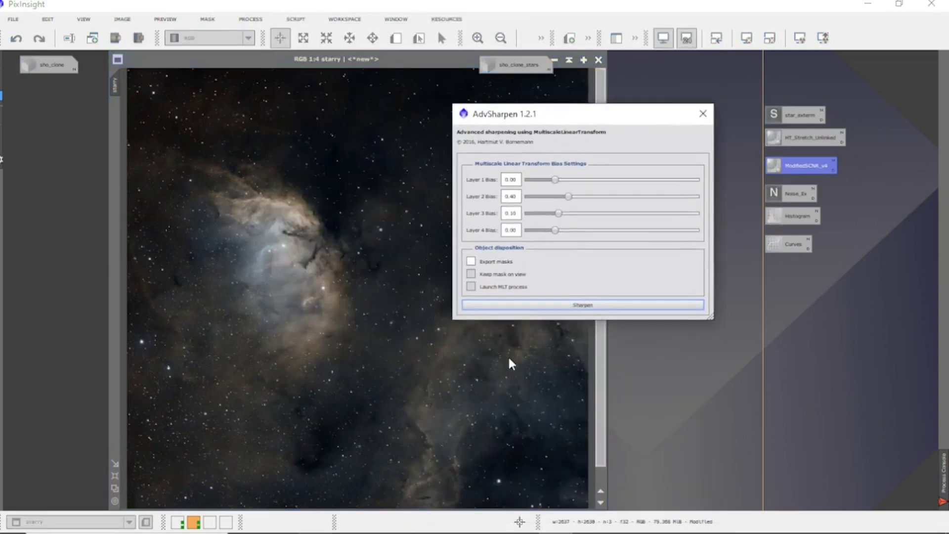
pyautogui.click(571, 309)
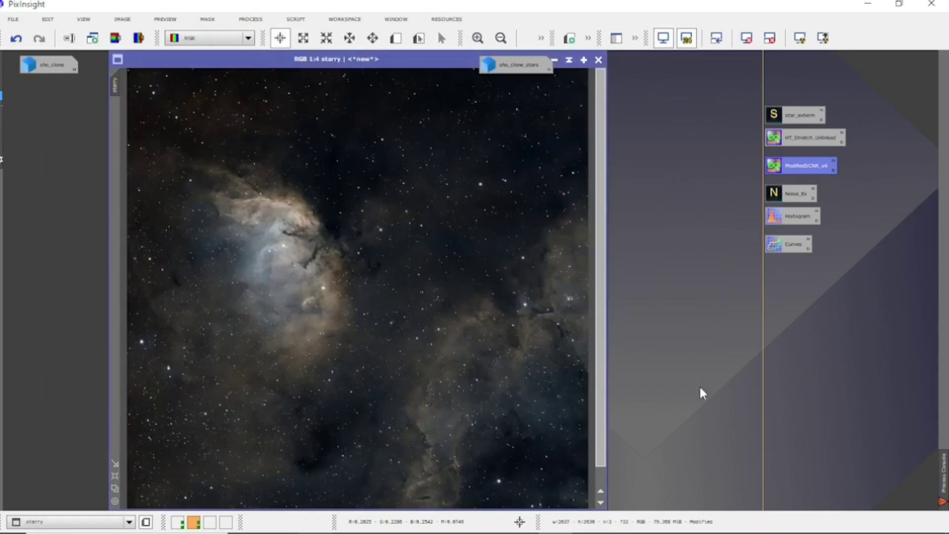
pyautogui.scroll(4, 328, 302)
pyautogui.scroll(-4, 359, 226)
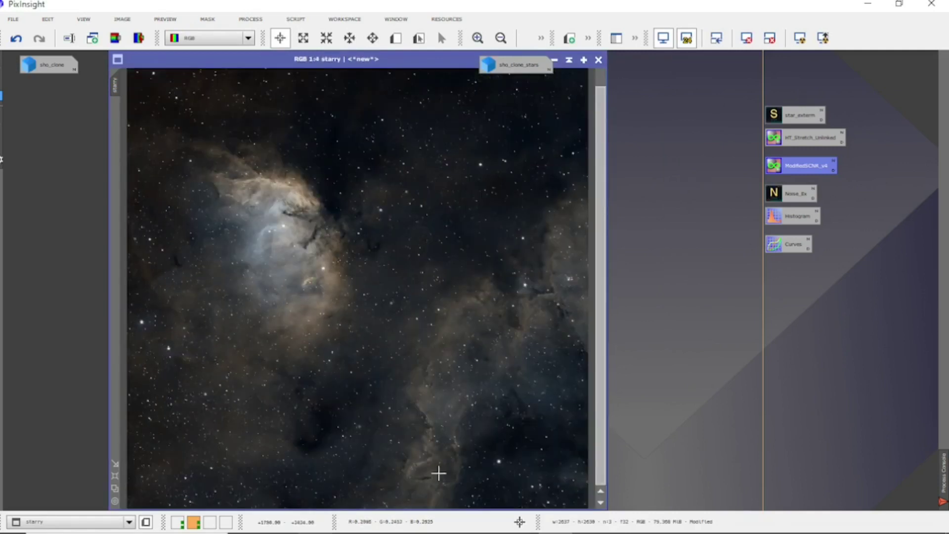
pyautogui.scroll(-1, 393, 284)
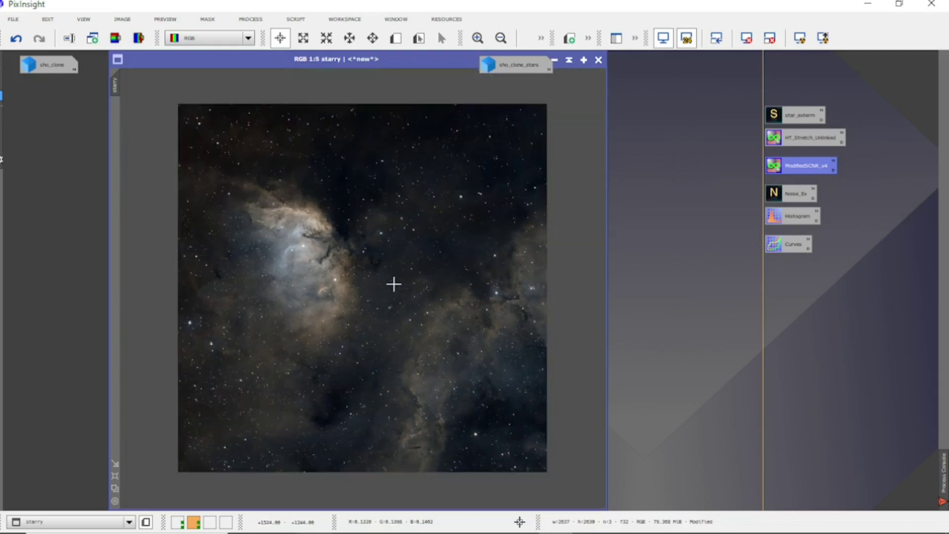
pyautogui.scroll(1, 393, 284)
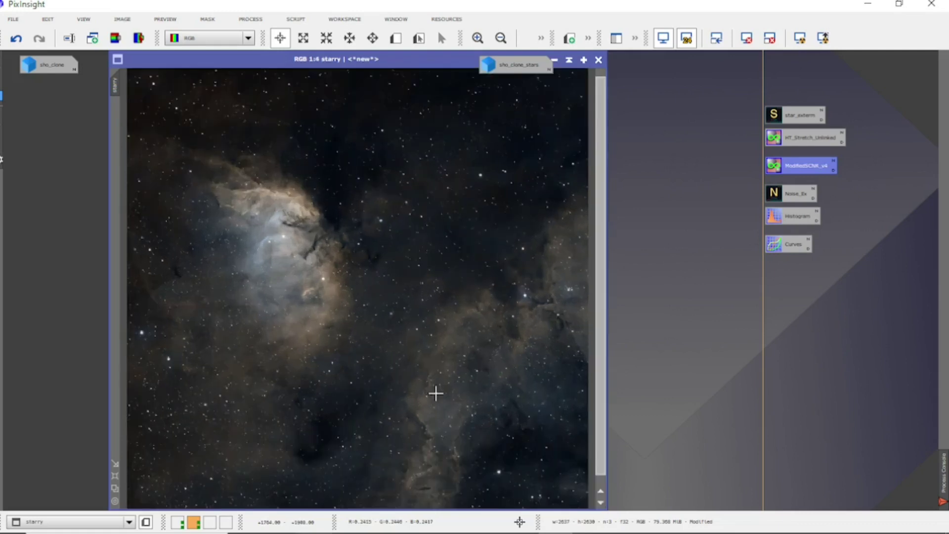